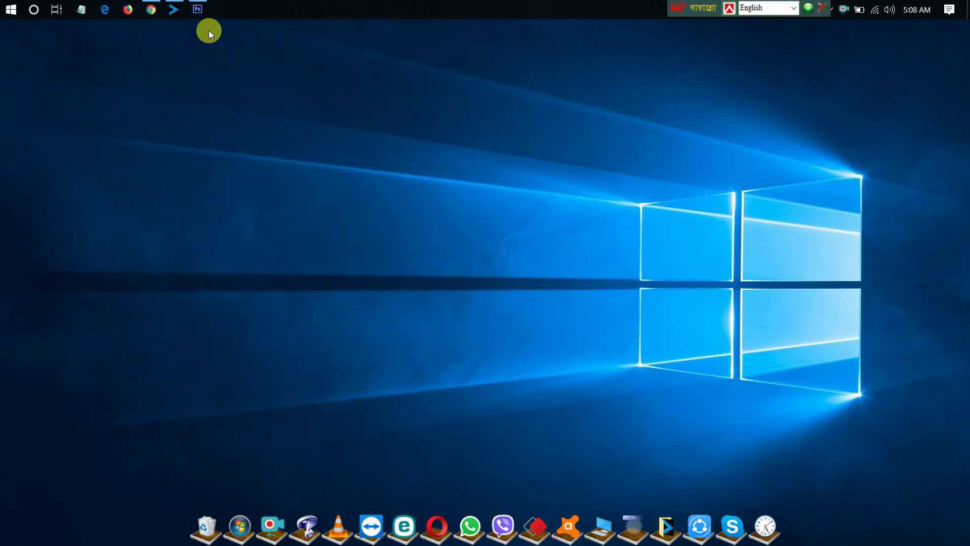
# Step: Create a new white document 6 inches wide by 4 inches tall at 300 ppi
pyautogui.click(202, 18)
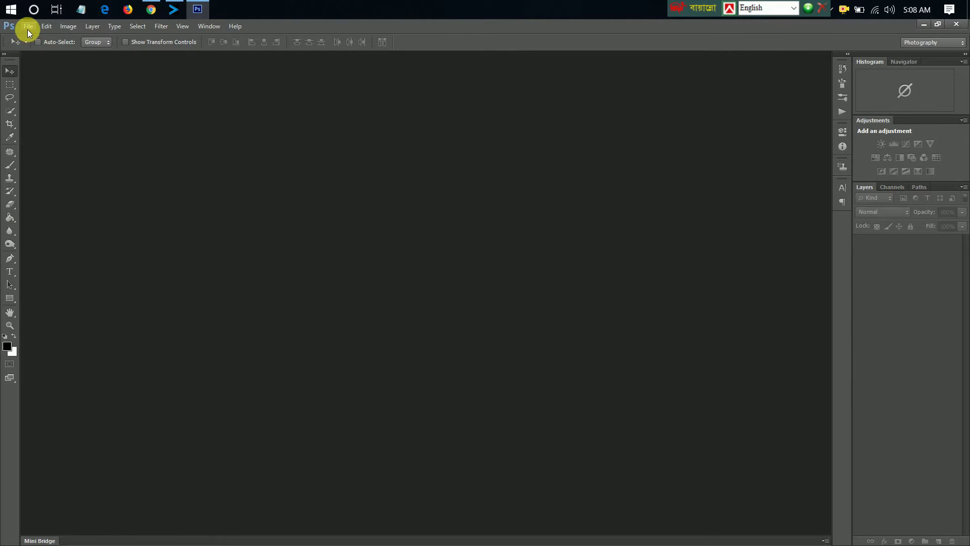
pyautogui.click(28, 29)
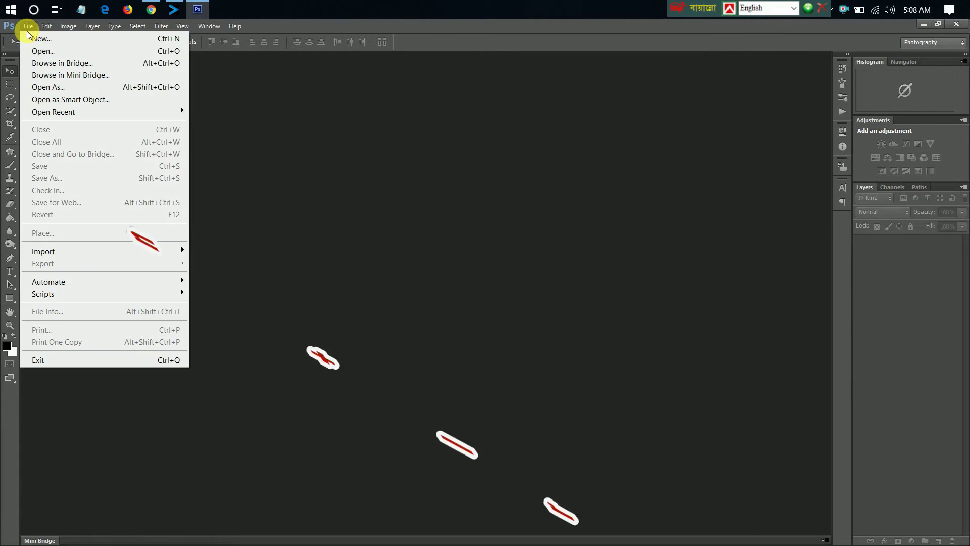
pyautogui.click(61, 43)
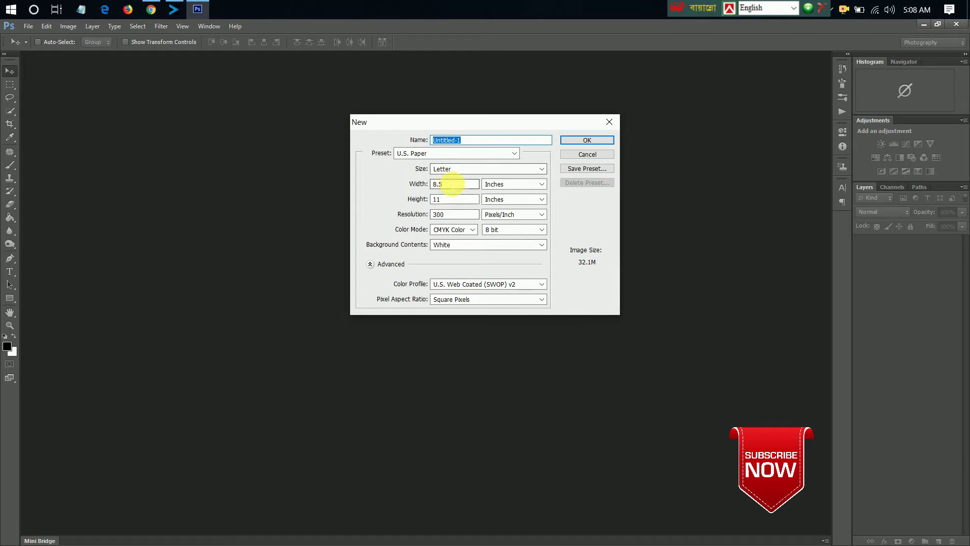
pyautogui.click(449, 184)
pyautogui.press('BackSpace')
pyautogui.press('BackSpace')
pyautogui.press('BackSpace')
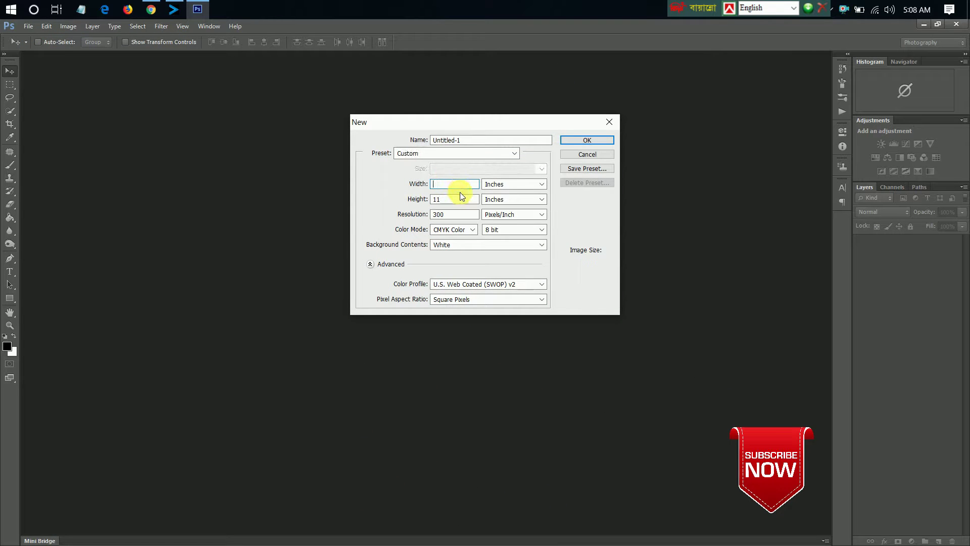
pyautogui.write('6')
pyautogui.click(460, 195)
pyautogui.write('4')
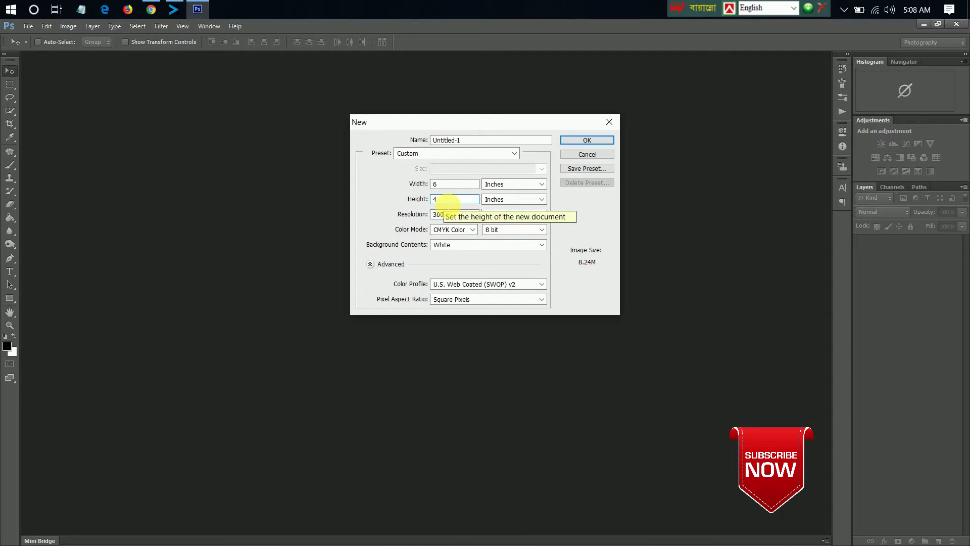
pyautogui.click(587, 141)
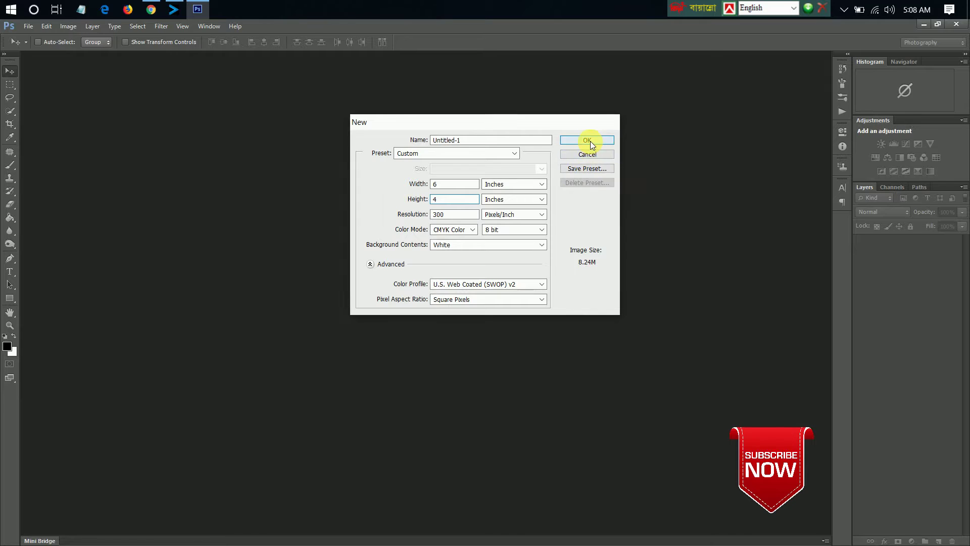
# Step: Open the cut-out photo 37-removebg.png from the Graphic Design folder
pyautogui.hotkey('ctrl', '-')
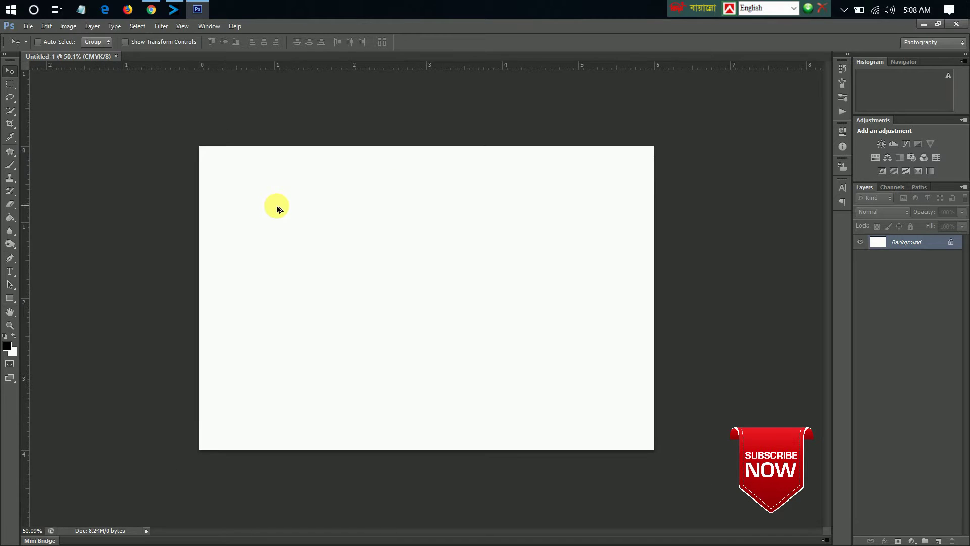
pyautogui.hotkey('ctrl', '-')
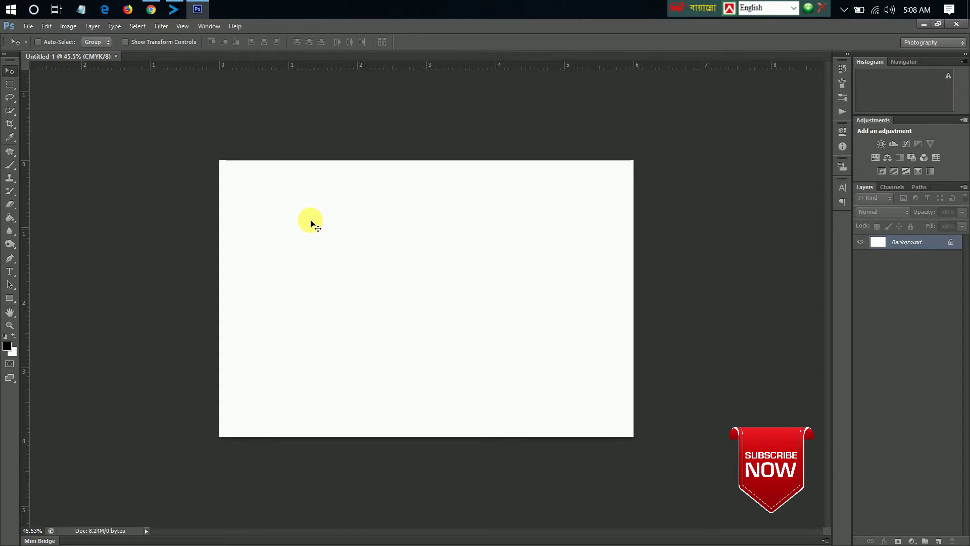
pyautogui.click(28, 25)
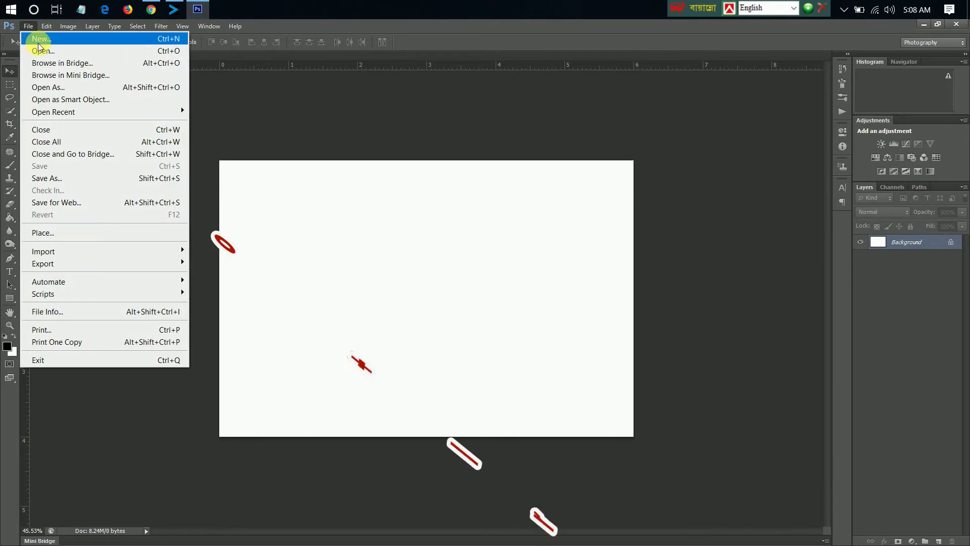
pyautogui.click(74, 53)
pyautogui.doubleClick(422, 175)
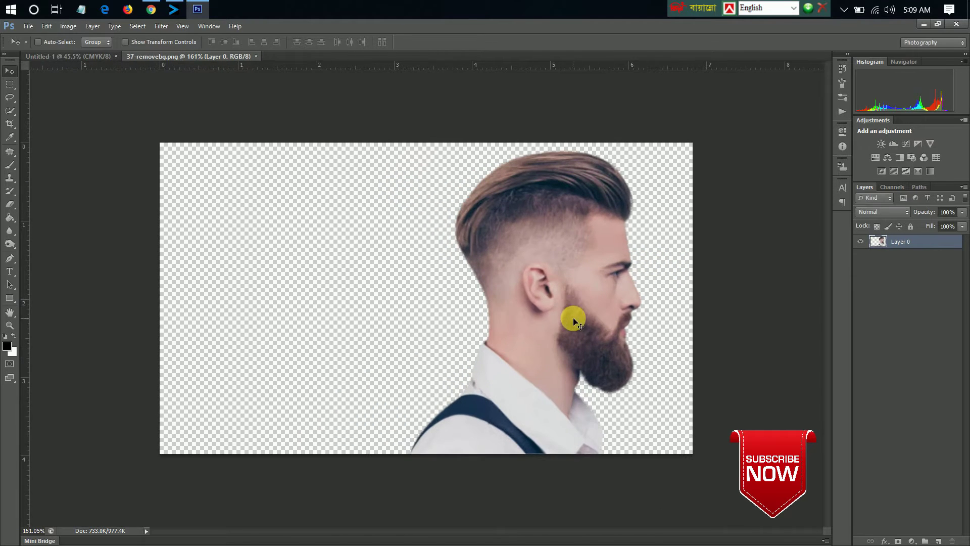
# Step: Lasso-select and delete the shirt and shoulders, leaving only the head, neck and beard
pyautogui.click(14, 95)
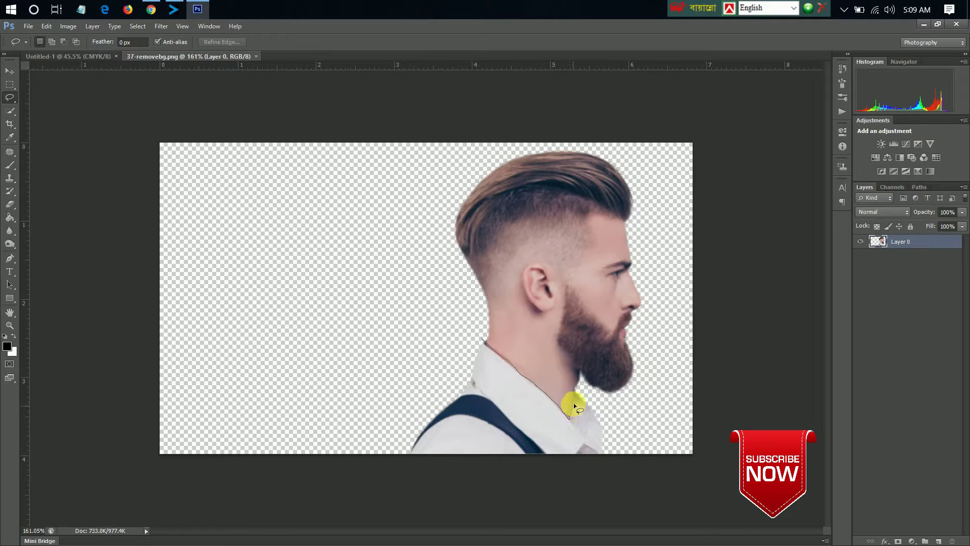
pyautogui.moveTo(577, 390); pyautogui.dragTo(610, 425)
pyautogui.moveTo(486, 340); pyautogui.dragTo(486, 341)
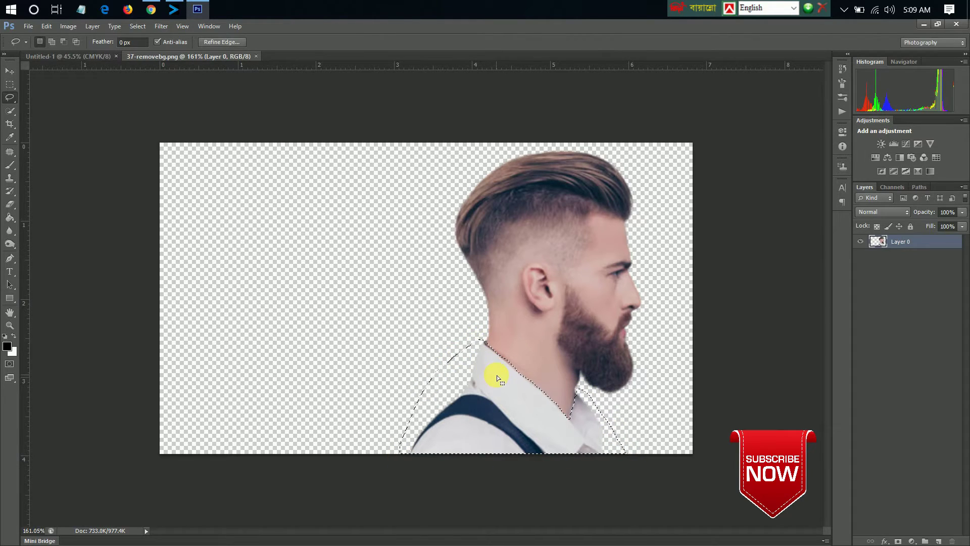
pyautogui.press('Delete')
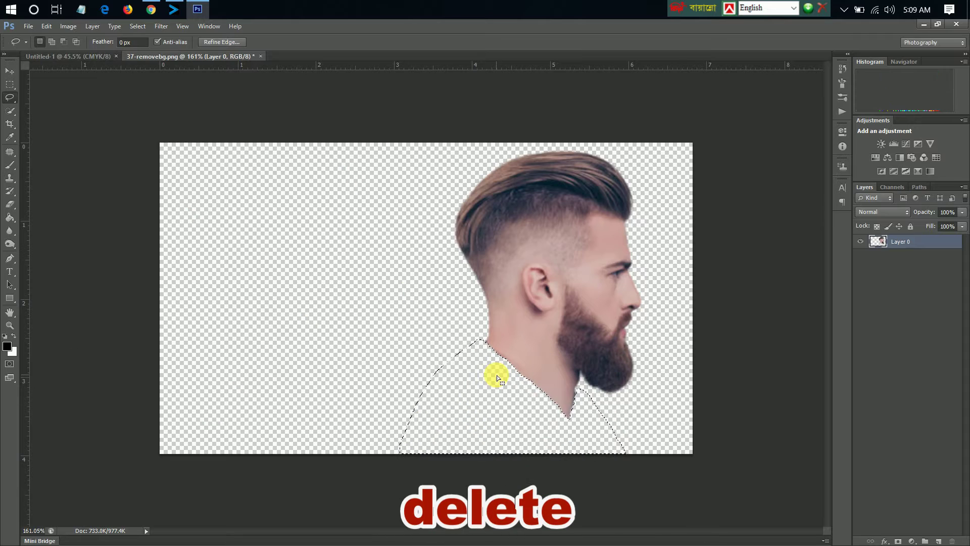
pyautogui.hotkey('ctrl', 'd')
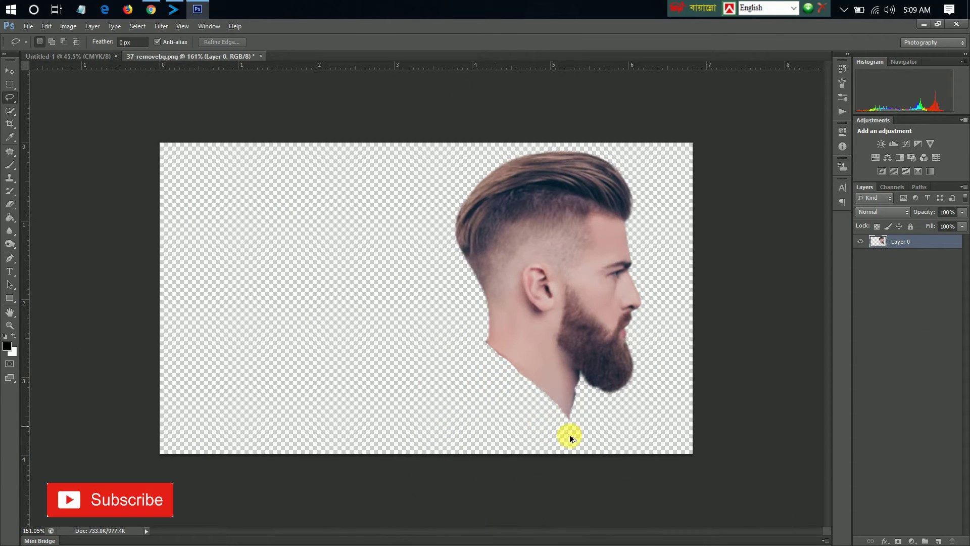
pyautogui.click(10, 71)
# Step: Drag the head into the blank document as a new layer and enlarge it
pyautogui.moveTo(551, 281); pyautogui.dragTo(95, 58)
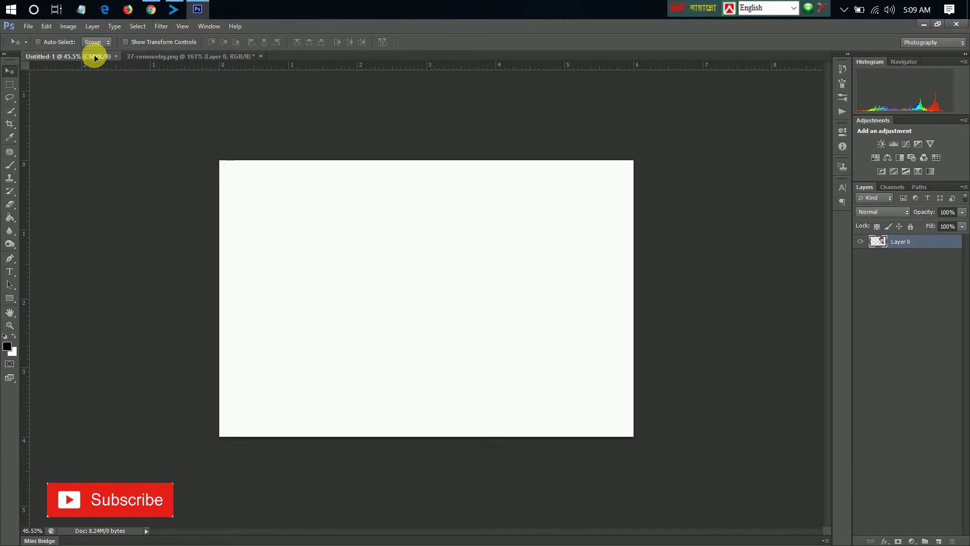
pyautogui.moveTo(95, 58); pyautogui.dragTo(404, 275)
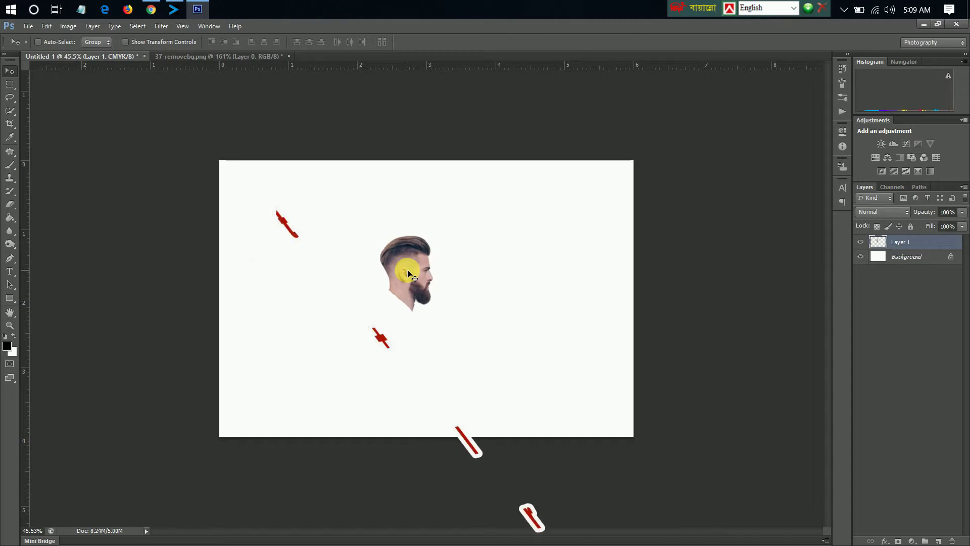
pyautogui.hotkey('ctrl', 't')
pyautogui.moveTo(433, 309)
pyautogui.mouseDown()
pyautogui.moveTo(474, 376)
pyautogui.moveTo(479, 366)
pyautogui.mouseUp()
pyautogui.moveTo(450, 301); pyautogui.dragTo(461, 304)
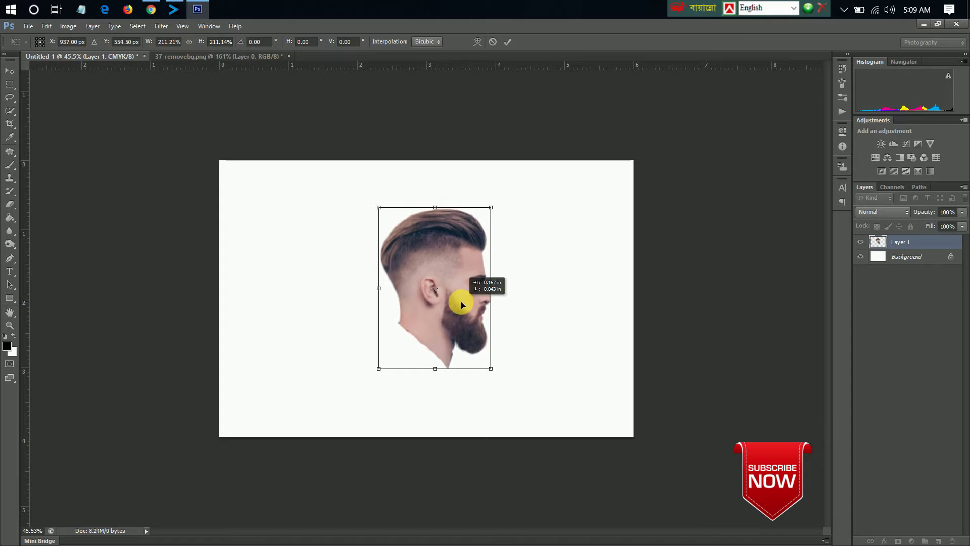
# Step: Flip the head horizontally to face left, enlarge and tilt it slightly, then commit
pyautogui.rightClick(441, 263)
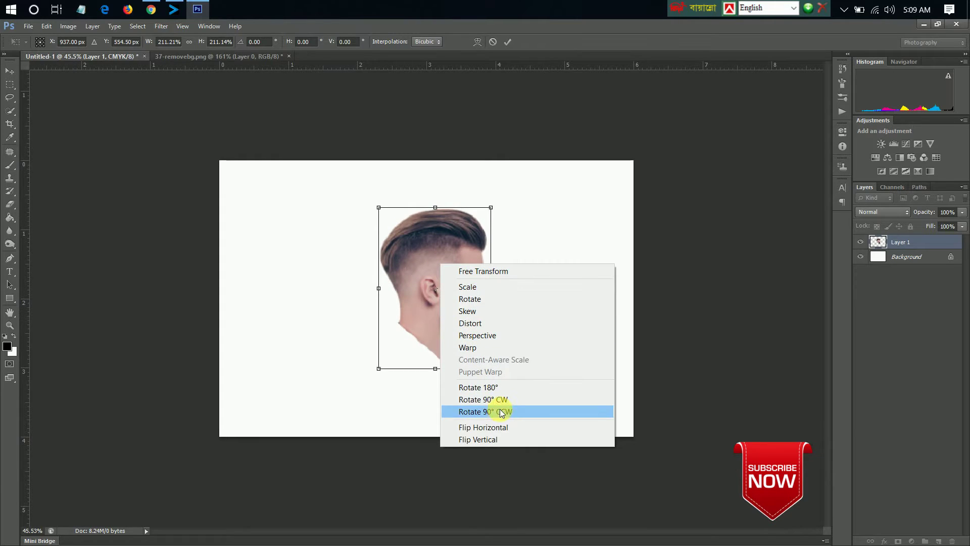
pyautogui.click(503, 428)
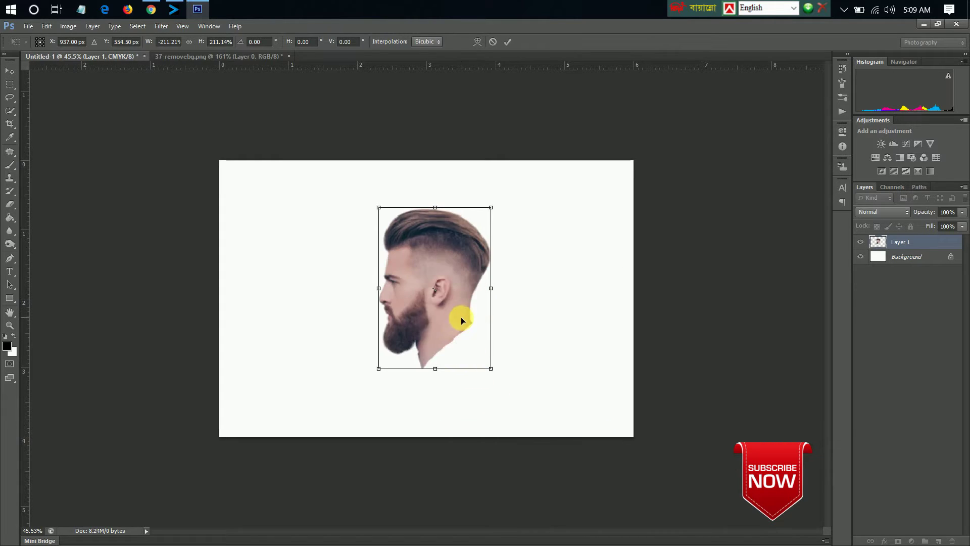
pyautogui.moveTo(461, 317); pyautogui.dragTo(466, 311)
pyautogui.moveTo(497, 364); pyautogui.dragTo(502, 368)
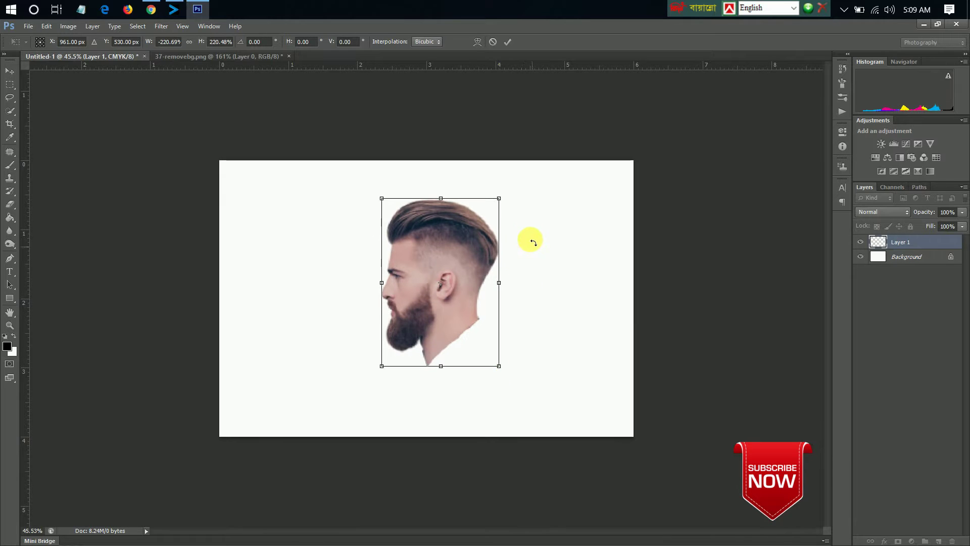
pyautogui.moveTo(522, 207); pyautogui.dragTo(523, 206)
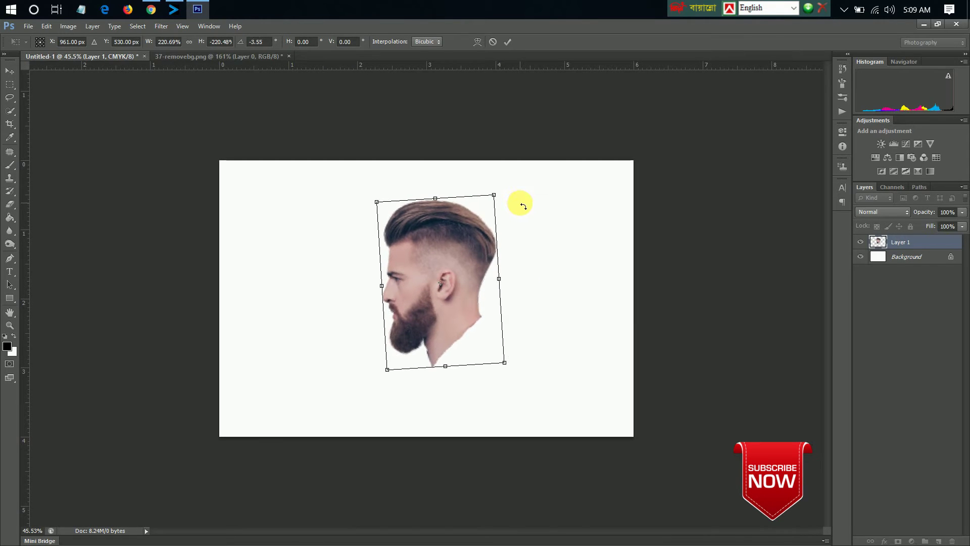
pyautogui.press('Return')
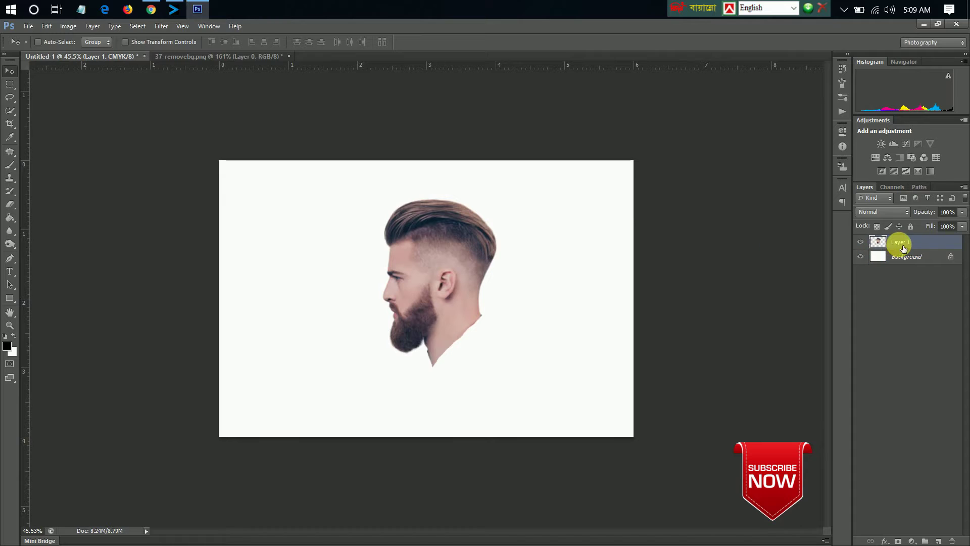
# Step: Duplicate the head layer as Layer 2 stacked above the original
pyautogui.rightClick(905, 242)
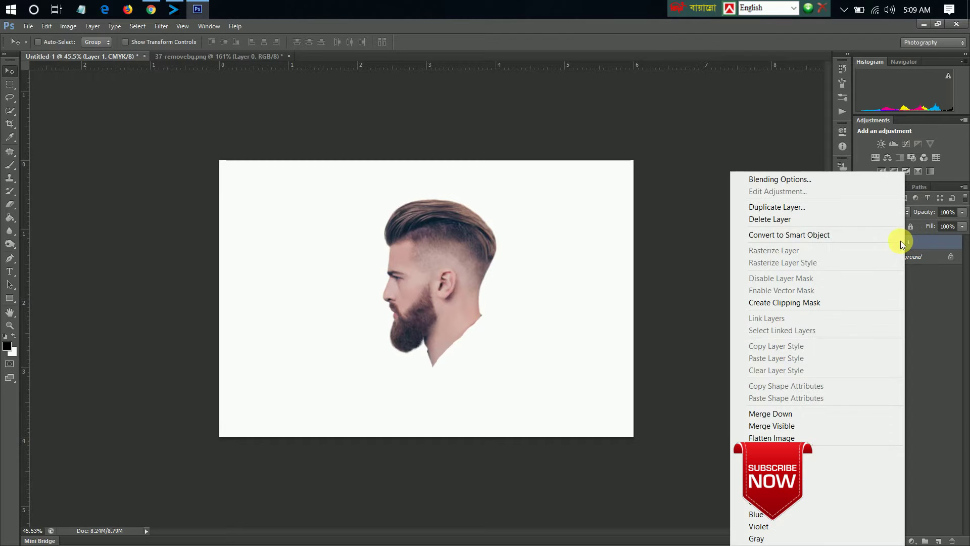
pyautogui.click(811, 205)
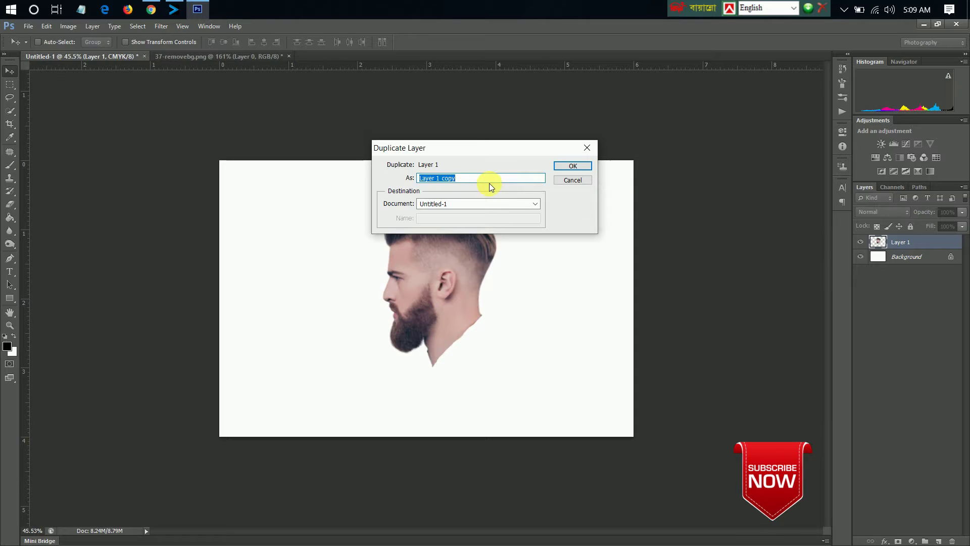
pyautogui.click(473, 183)
pyautogui.press('BackSpace')
pyautogui.click(572, 166)
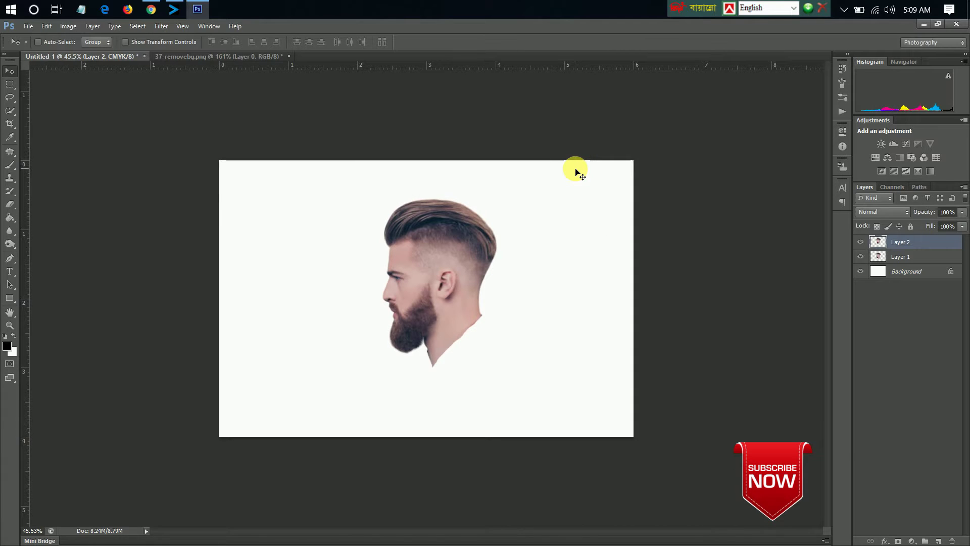
pyautogui.scroll(-1, 455, 225)
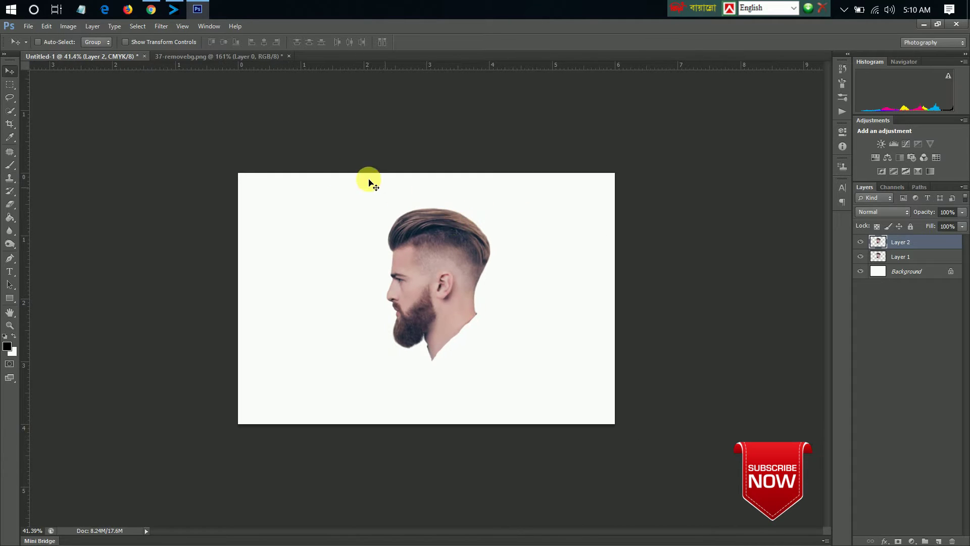
# Step: Open smoke_PNG55144.png and drag the blue smoke toward the portrait document
pyautogui.click(31, 25)
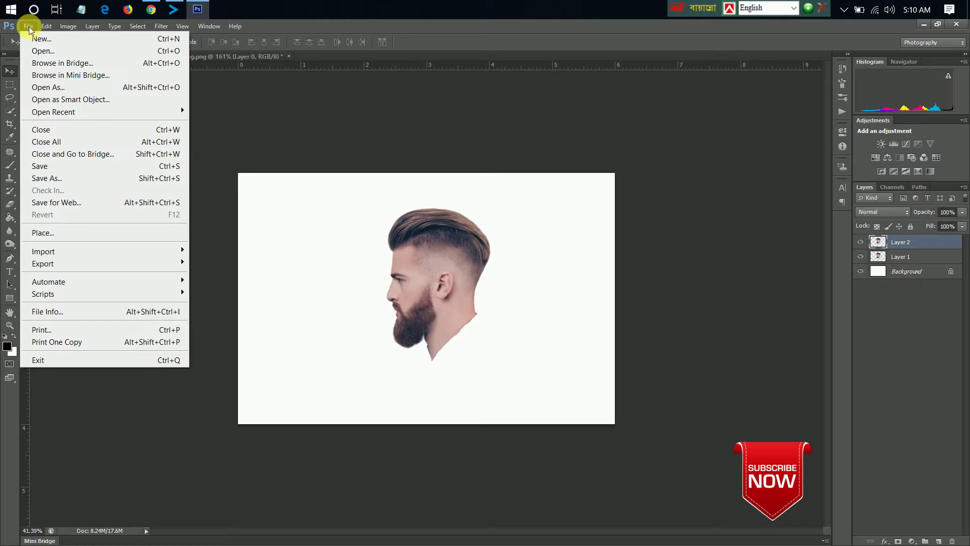
pyautogui.click(40, 49)
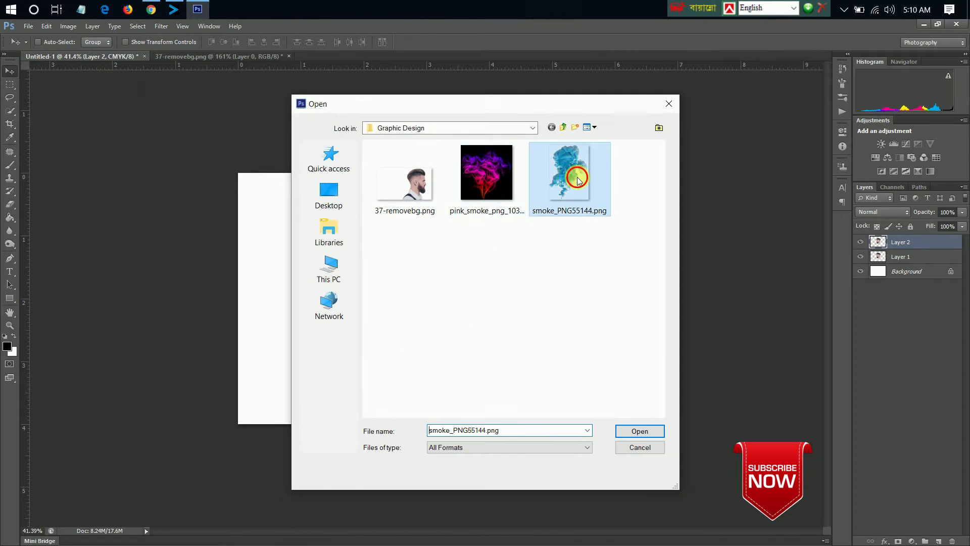
pyautogui.doubleClick(572, 174)
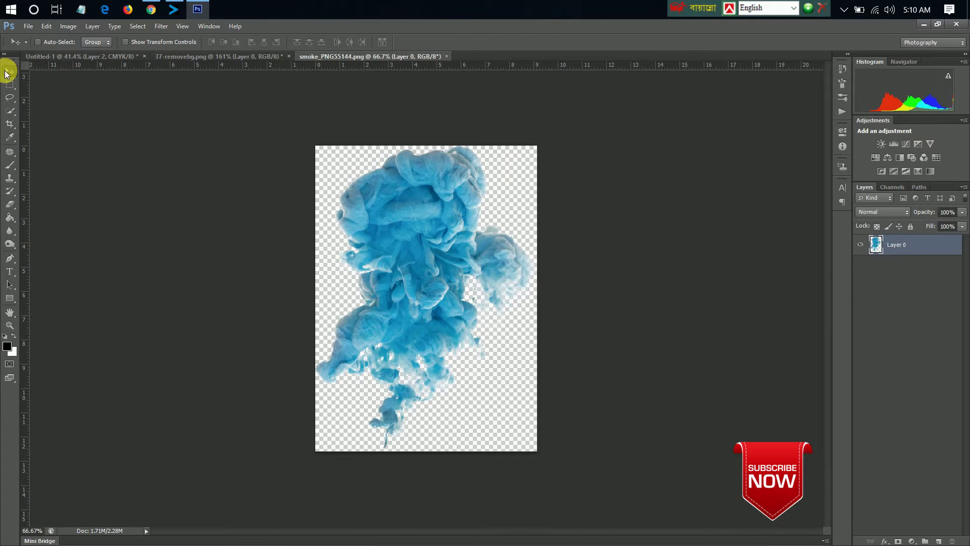
pyautogui.moveTo(358, 189); pyautogui.dragTo(356, 222)
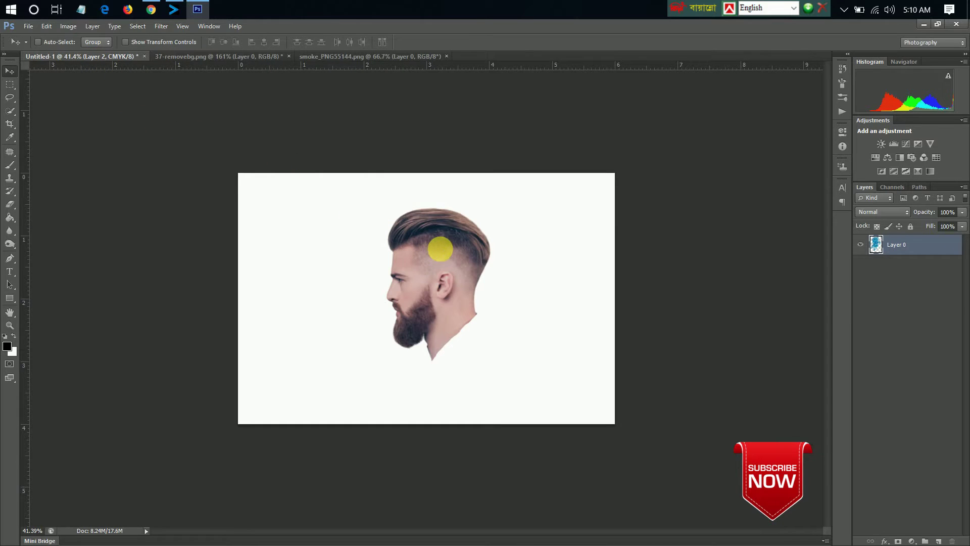
# Step: Drop the smoke onto the portrait and scale it to about 135% over the head
pyautogui.moveTo(355, 222)
pyautogui.mouseDown()
pyautogui.moveTo(443, 244)
pyautogui.moveTo(427, 240)
pyautogui.mouseUp()
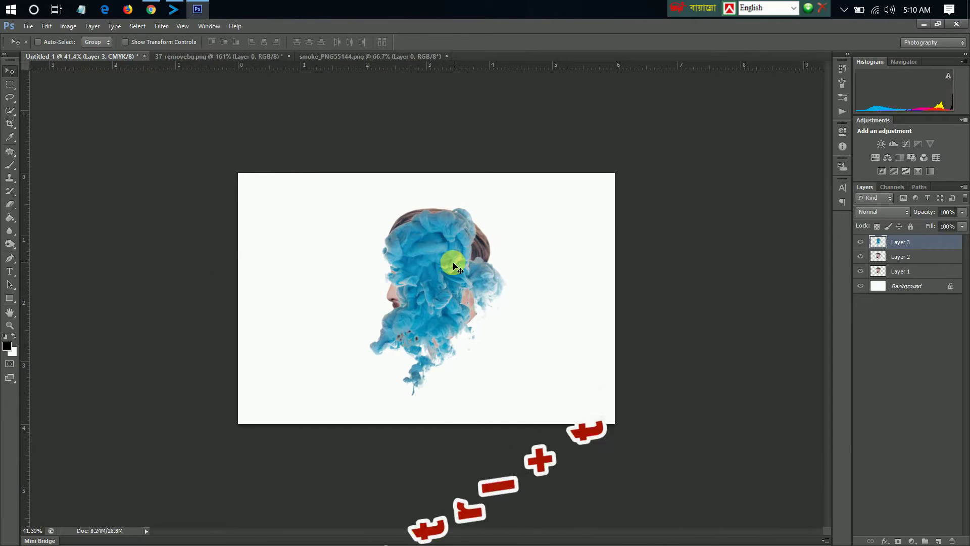
pyautogui.hotkey('ctrl', 't')
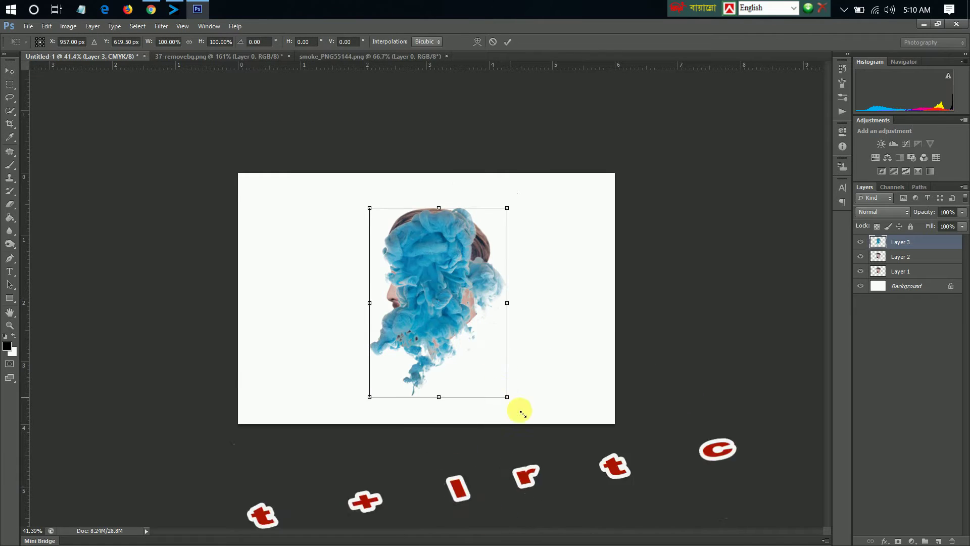
pyautogui.moveTo(508, 397); pyautogui.dragTo(517, 405)
pyautogui.moveTo(489, 329); pyautogui.dragTo(499, 344)
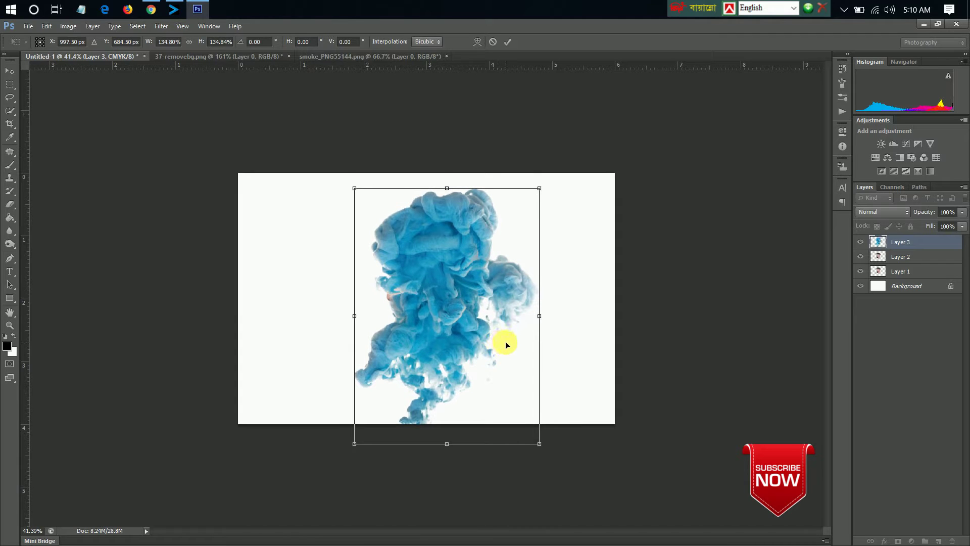
pyautogui.press('Return')
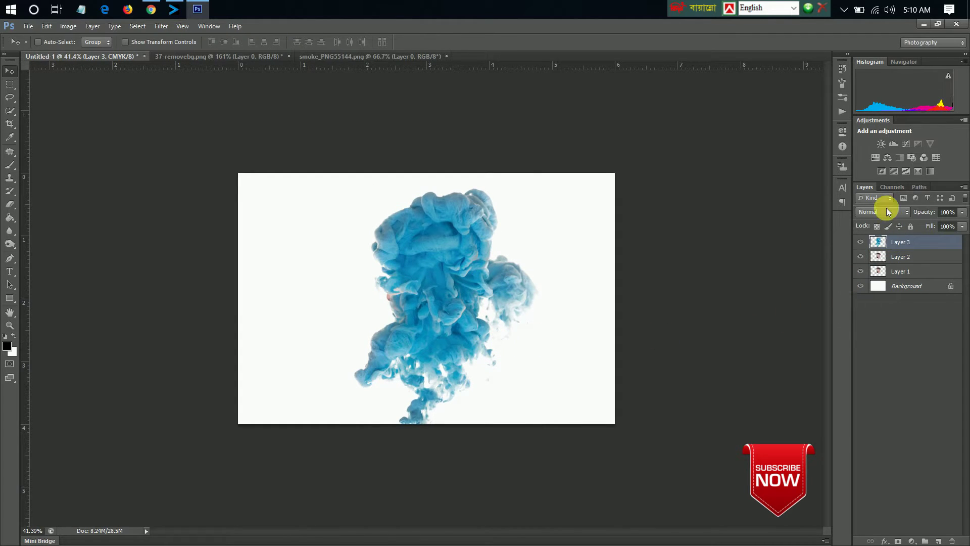
# Step: Set the smoke layer's blend mode to Overlay and nudge it over the face
pyautogui.click(878, 214)
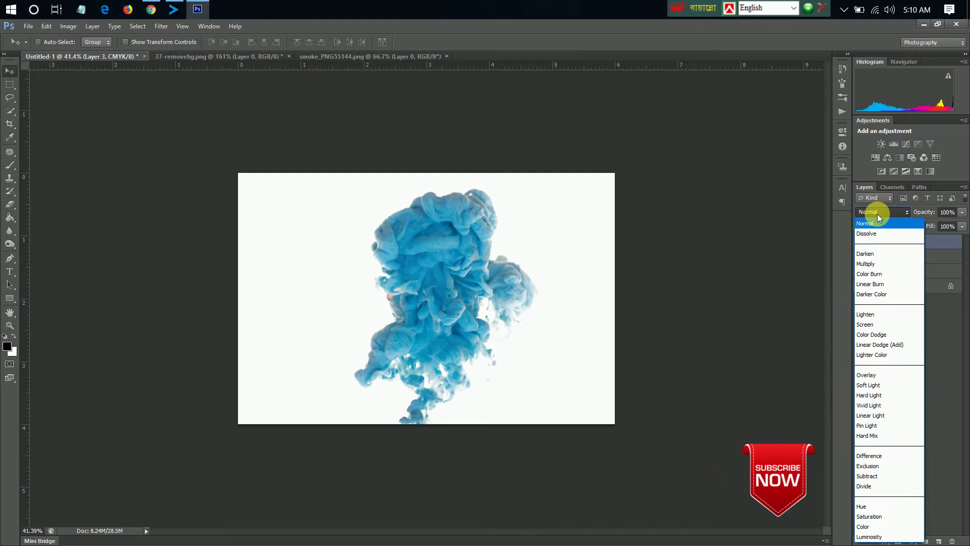
pyautogui.click(877, 374)
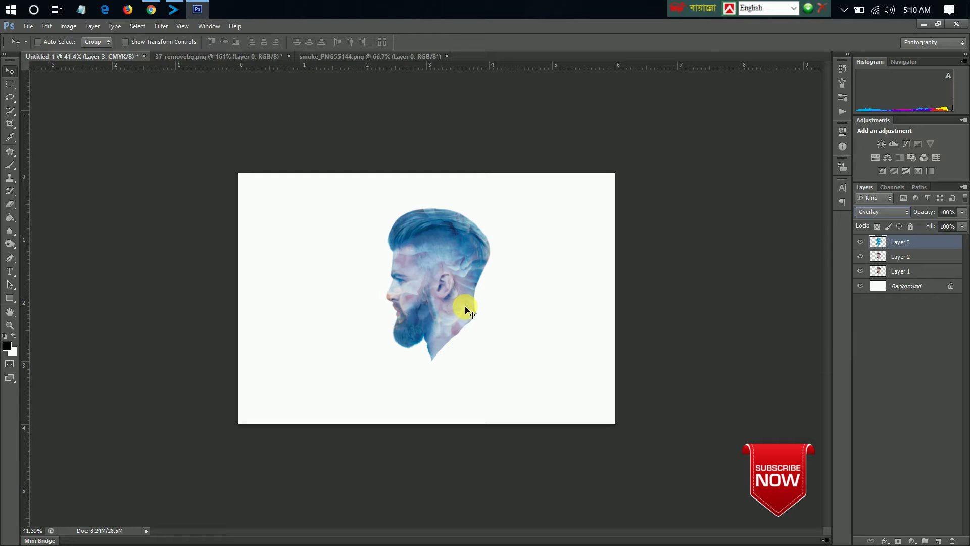
pyautogui.moveTo(451, 301); pyautogui.dragTo(459, 307)
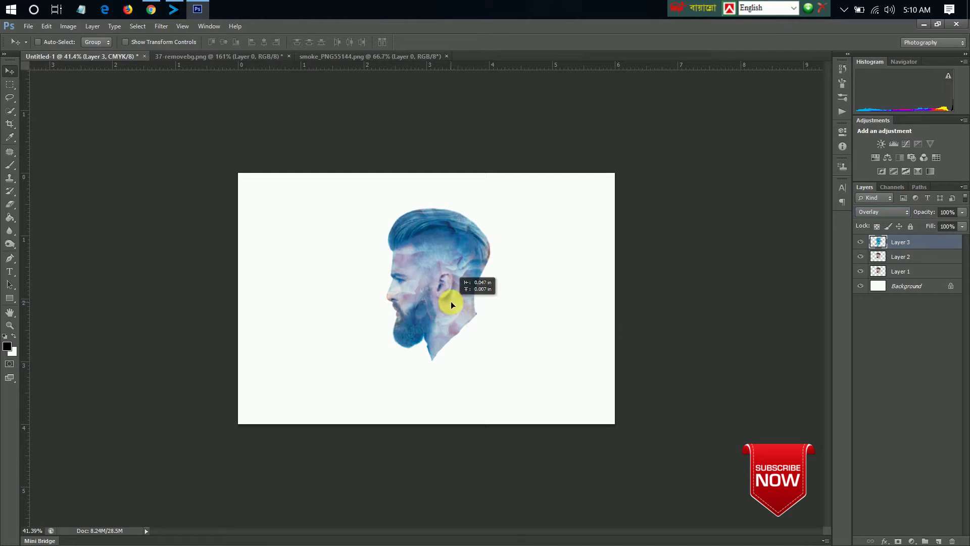
pyautogui.hotkey('ctrl', 't')
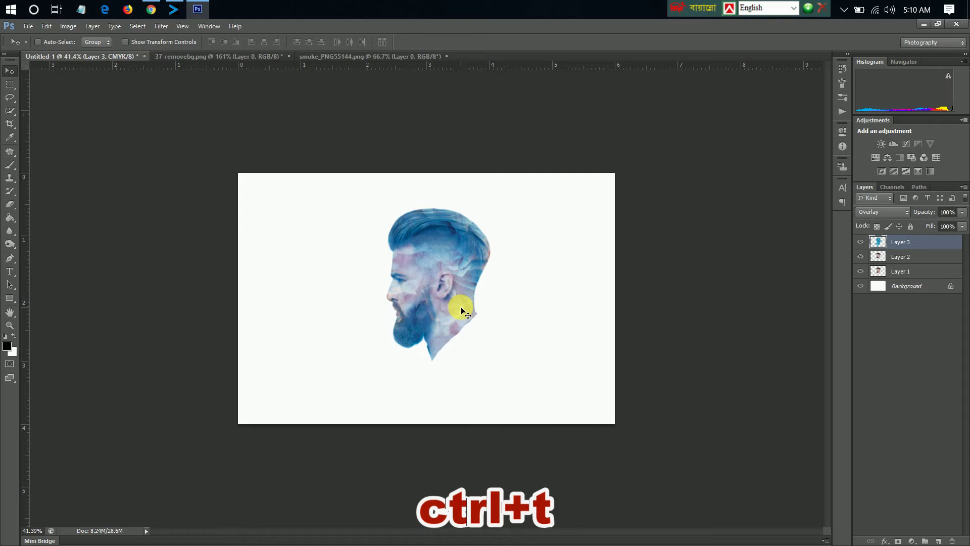
# Step: Widen Layer 3 slightly, then add a second smoke copy below Layer 2, shifted right
pyautogui.moveTo(539, 323); pyautogui.dragTo(545, 323)
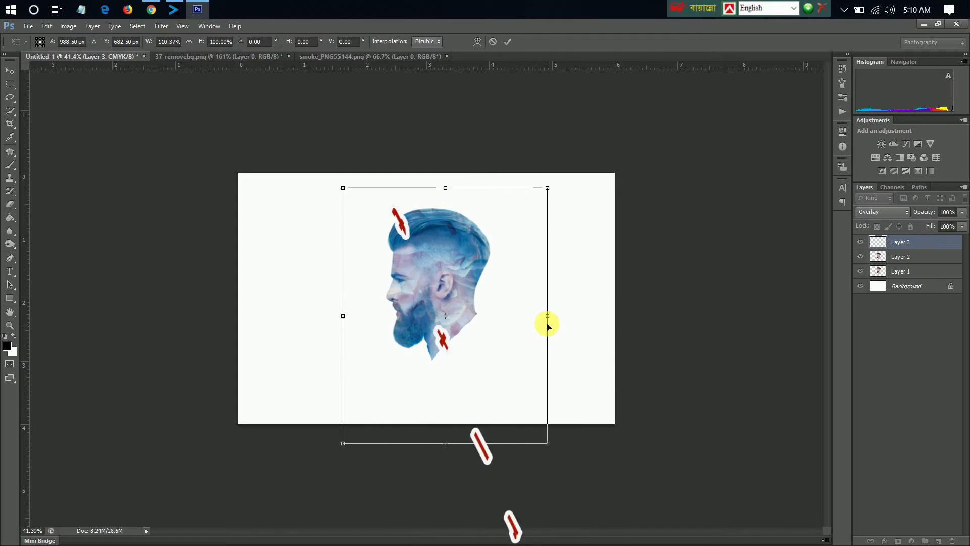
pyautogui.press('Return')
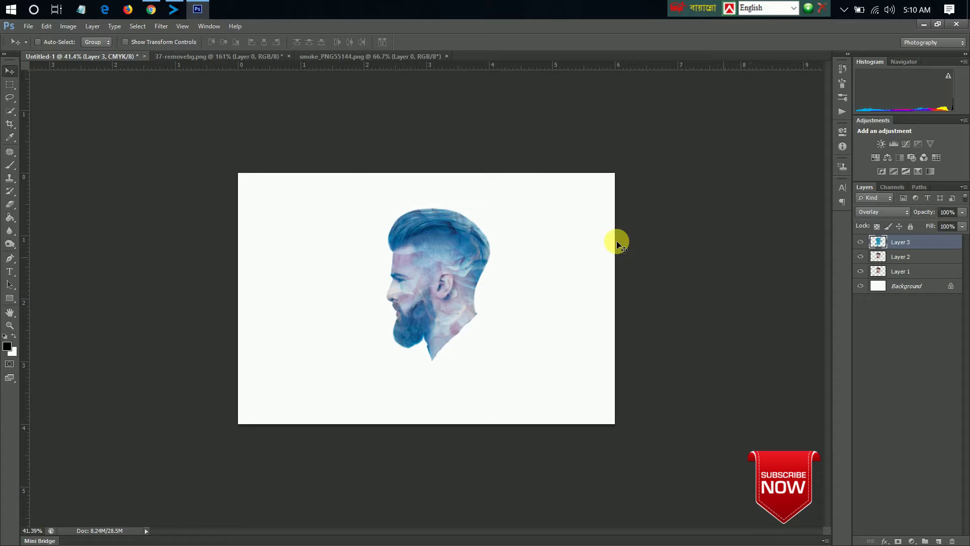
pyautogui.click(339, 60)
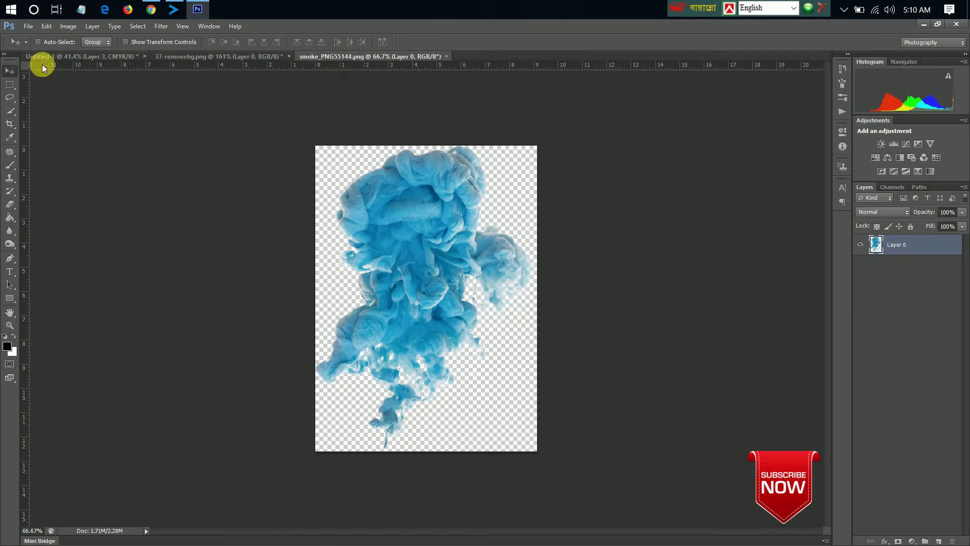
pyautogui.moveTo(392, 201)
pyautogui.mouseDown()
pyautogui.moveTo(393, 245)
pyautogui.moveTo(438, 263)
pyautogui.mouseUp()
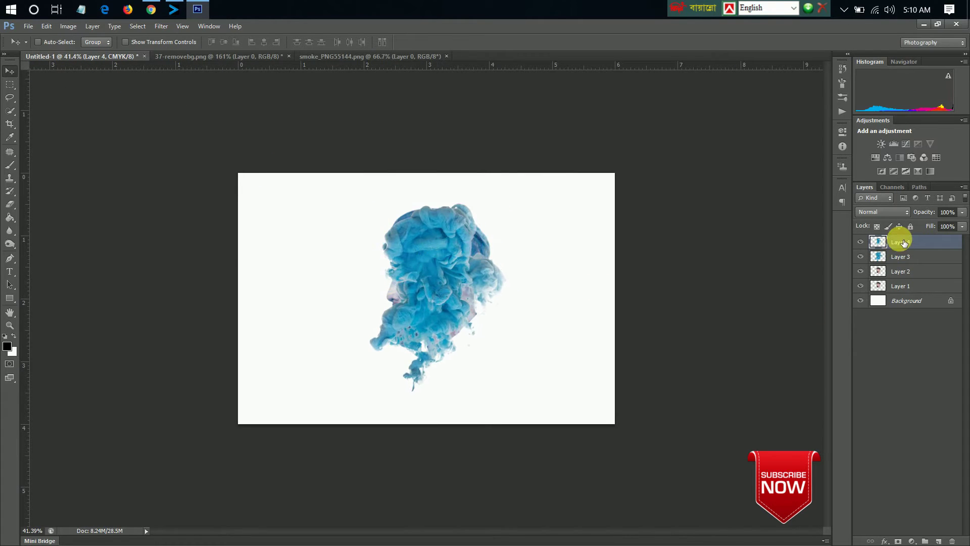
pyautogui.moveTo(899, 242); pyautogui.dragTo(910, 278)
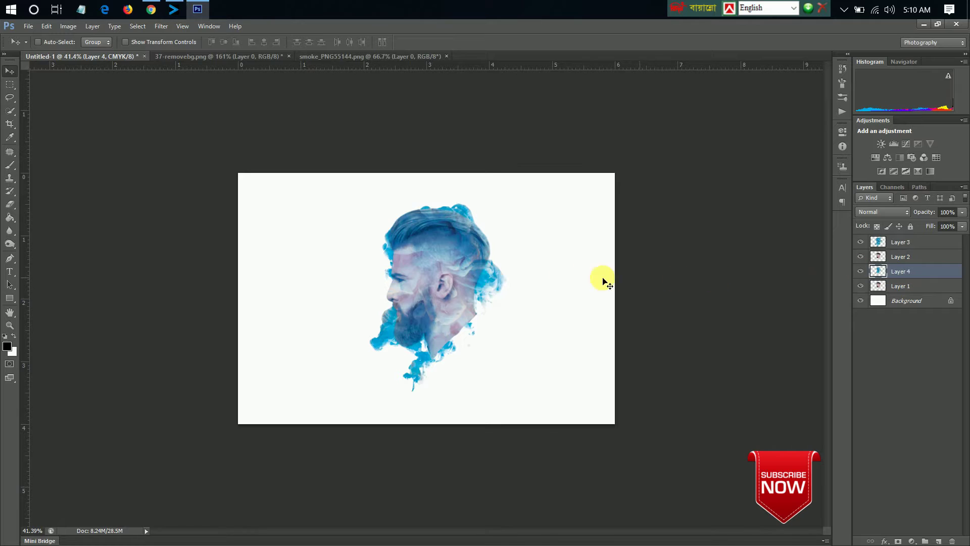
pyautogui.moveTo(470, 278); pyautogui.dragTo(498, 280)
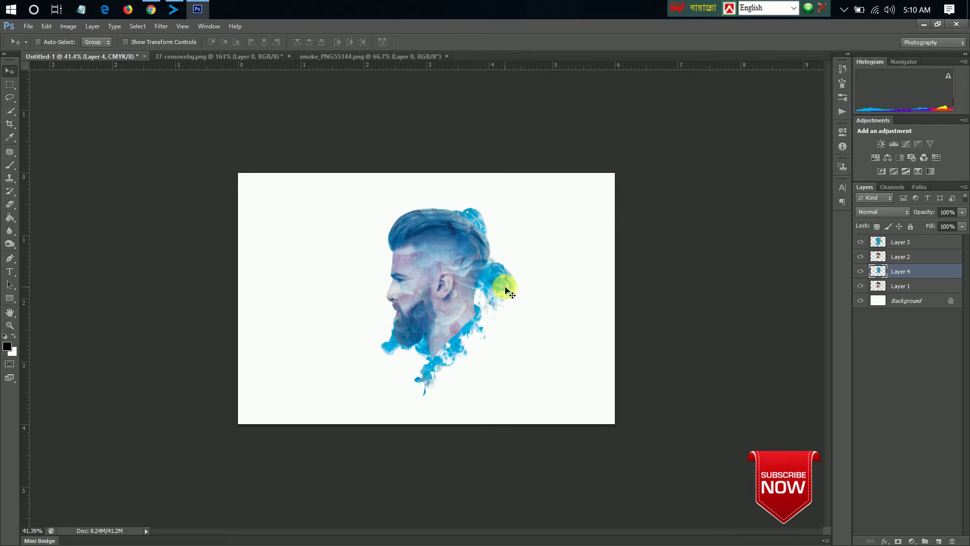
# Step: Scale Layer 4 to about 117% and rotate it roughly -17° around the head
pyautogui.hotkey('ctrl', 't')
pyautogui.moveTo(519, 397); pyautogui.dragTo(526, 407)
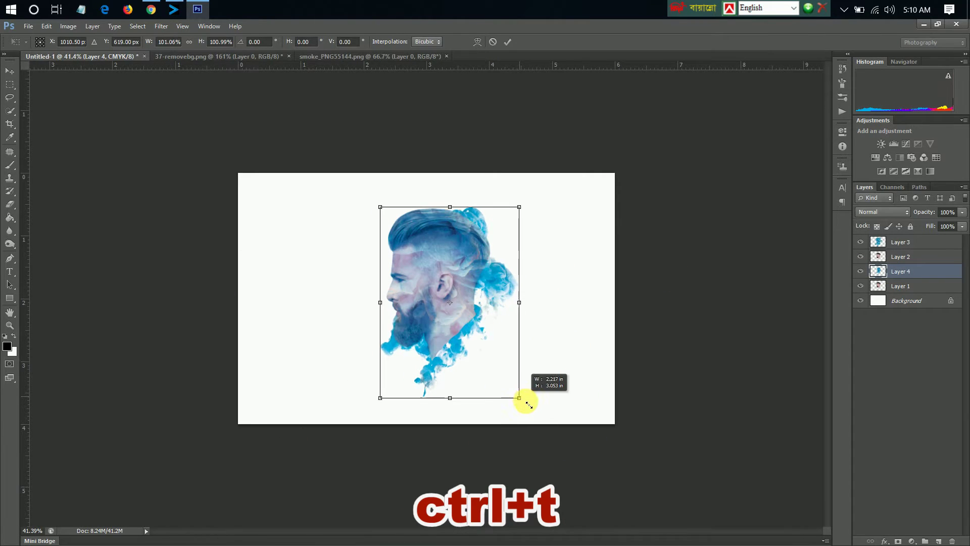
pyautogui.moveTo(552, 197); pyautogui.dragTo(532, 182)
pyautogui.moveTo(541, 390); pyautogui.dragTo(557, 403)
pyautogui.moveTo(486, 276); pyautogui.dragTo(491, 280)
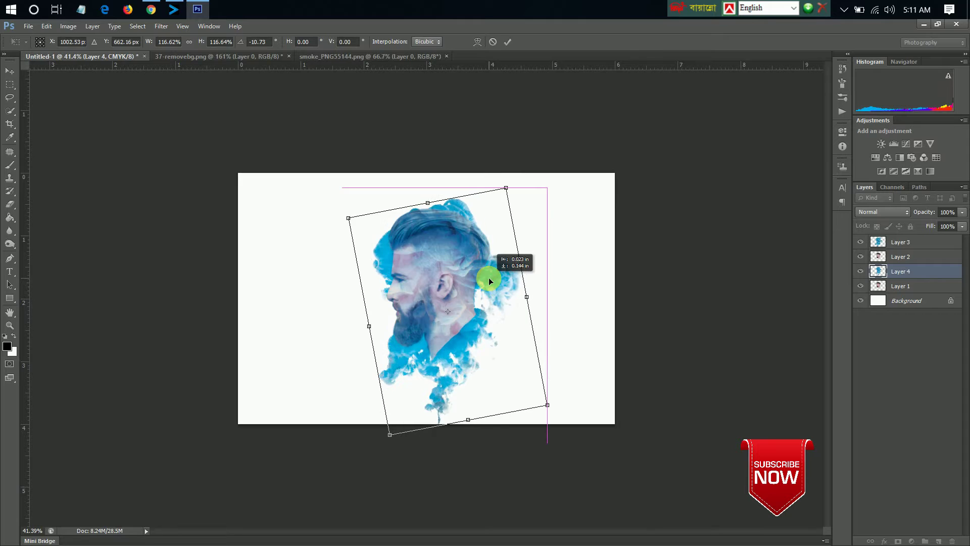
pyautogui.moveTo(490, 280); pyautogui.dragTo(484, 280)
pyautogui.moveTo(481, 338); pyautogui.dragTo(483, 335)
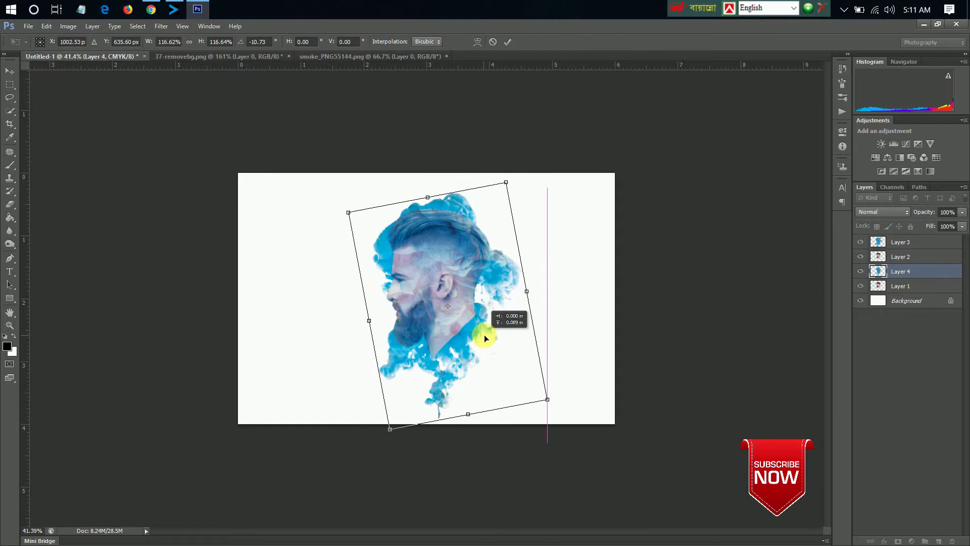
pyautogui.moveTo(535, 192); pyautogui.dragTo(533, 180)
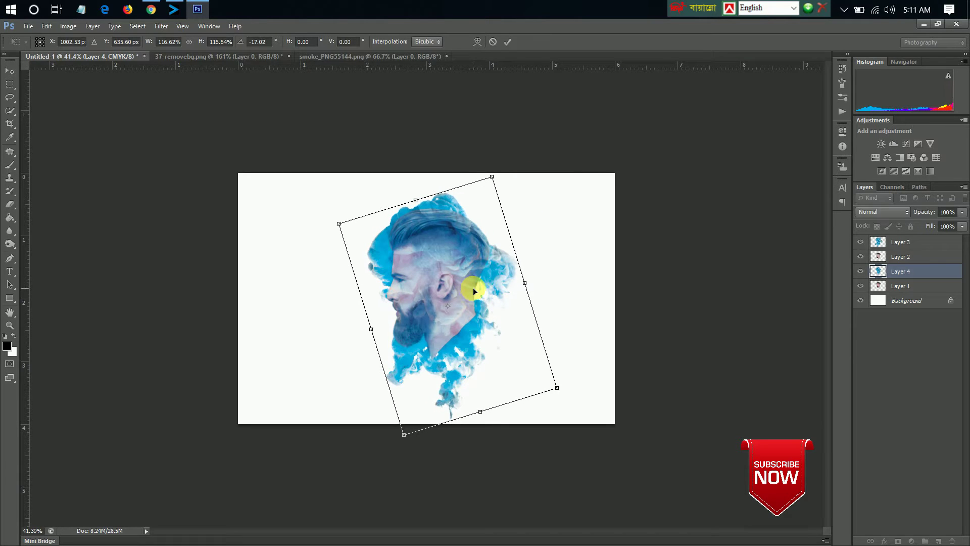
pyautogui.moveTo(473, 287); pyautogui.dragTo(473, 284)
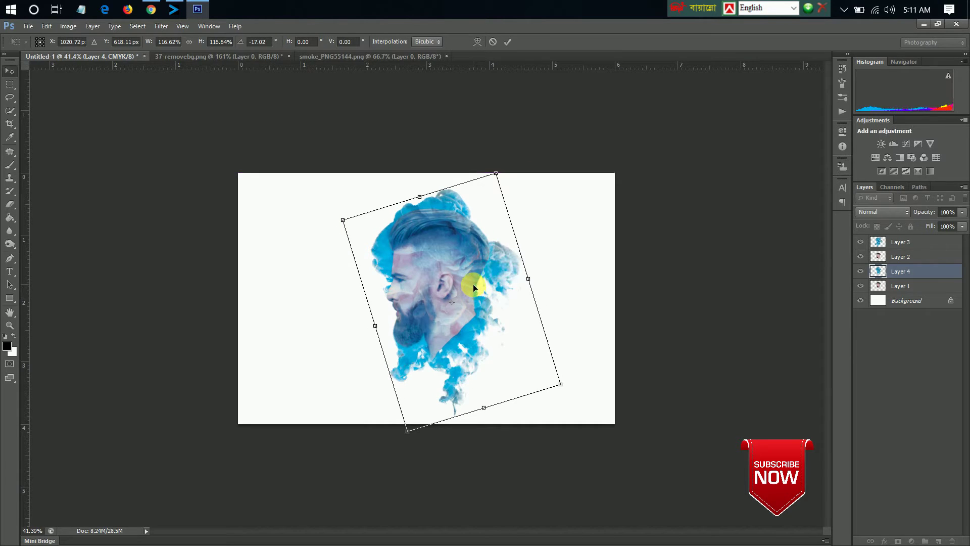
pyautogui.press('Return')
# Step: Erase Layer 4's smoke along the chin and neck with a 47 px eraser
pyautogui.scroll(2, 488, 328)
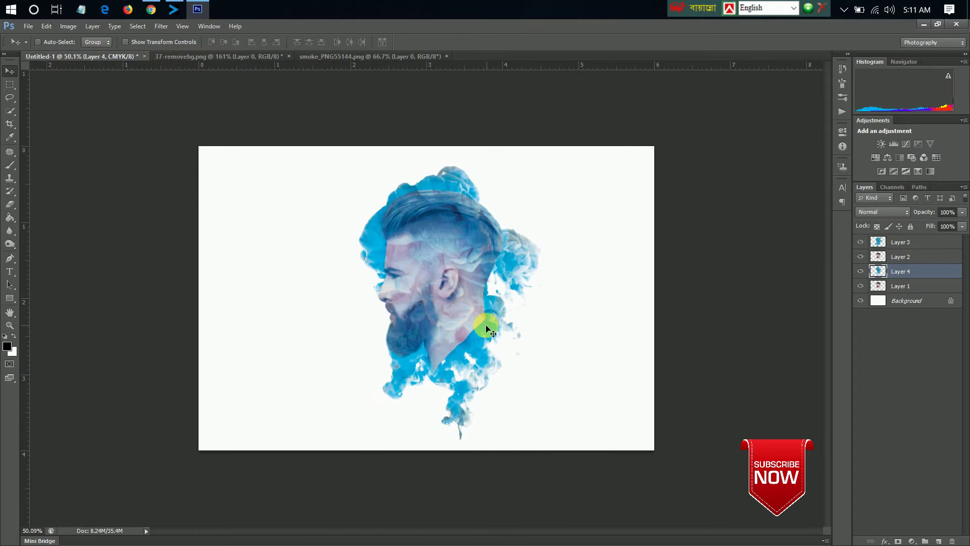
pyautogui.scroll(2, 485, 326)
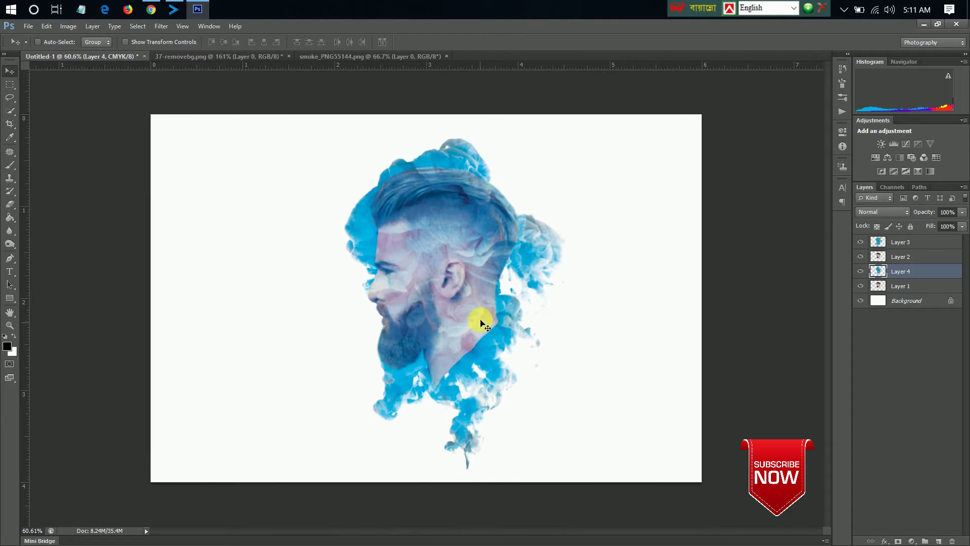
pyautogui.click(10, 207)
pyautogui.rightClick(353, 277)
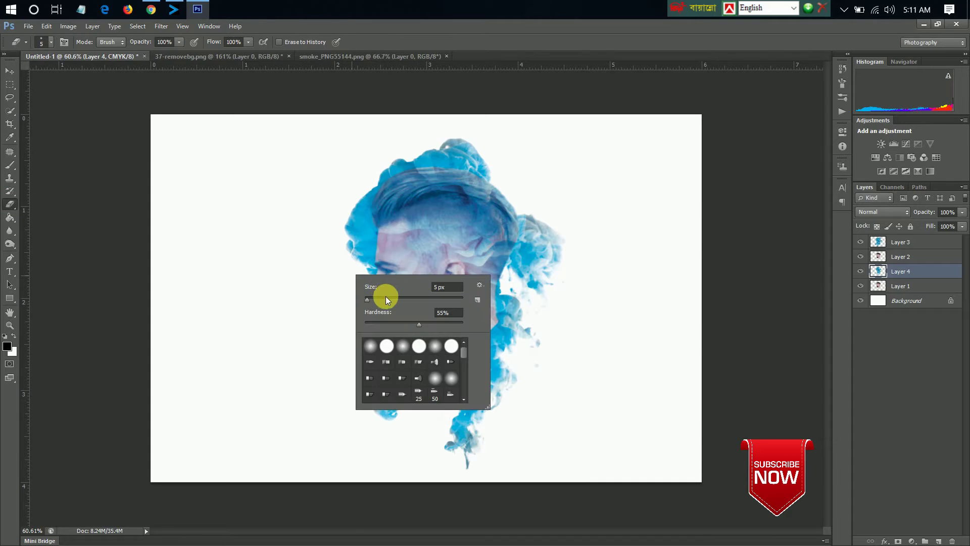
pyautogui.moveTo(386, 299)
pyautogui.mouseDown()
pyautogui.moveTo(370, 293)
pyautogui.moveTo(377, 199)
pyautogui.moveTo(429, 162)
pyautogui.moveTo(465, 156)
pyautogui.moveTo(498, 184)
pyautogui.moveTo(395, 186)
pyautogui.moveTo(454, 151)
pyautogui.moveTo(401, 152)
pyautogui.moveTo(456, 147)
pyautogui.moveTo(363, 182)
pyautogui.moveTo(411, 158)
pyautogui.moveTo(369, 216)
pyautogui.moveTo(342, 233)
pyautogui.moveTo(366, 255)
pyautogui.moveTo(364, 234)
pyautogui.moveTo(351, 269)
pyautogui.moveTo(379, 306)
pyautogui.moveTo(386, 379)
pyautogui.moveTo(416, 344)
pyautogui.moveTo(431, 387)
pyautogui.moveTo(396, 407)
pyautogui.moveTo(438, 415)
pyautogui.mouseUp()
pyautogui.click(340, 262)
pyautogui.moveTo(437, 405)
pyautogui.mouseDown()
pyautogui.moveTo(402, 395)
pyautogui.moveTo(389, 403)
pyautogui.mouseUp()
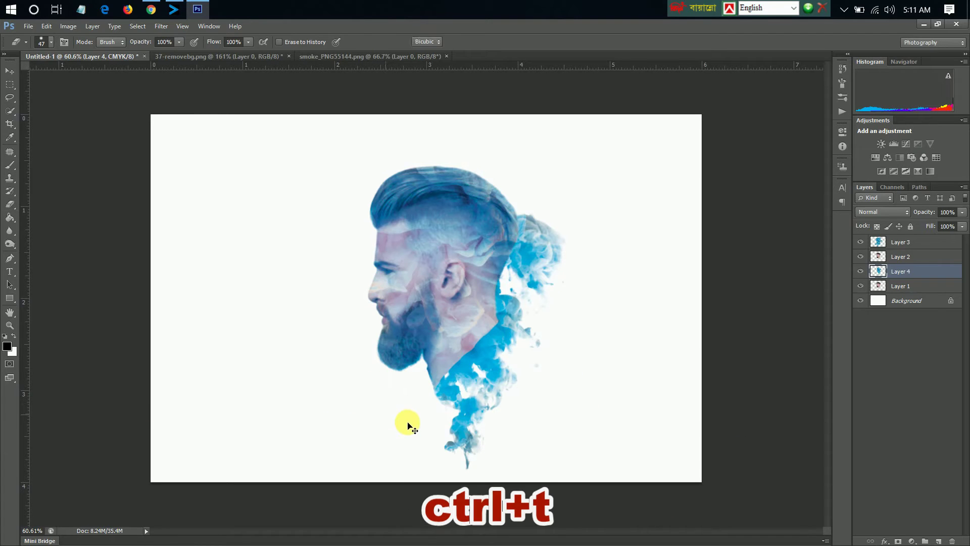
# Step: Rotate Layer 4's smoke about -2° and apply the transform
pyautogui.hotkey('ctrl', 't')
pyautogui.moveTo(621, 169); pyautogui.dragTo(598, 144)
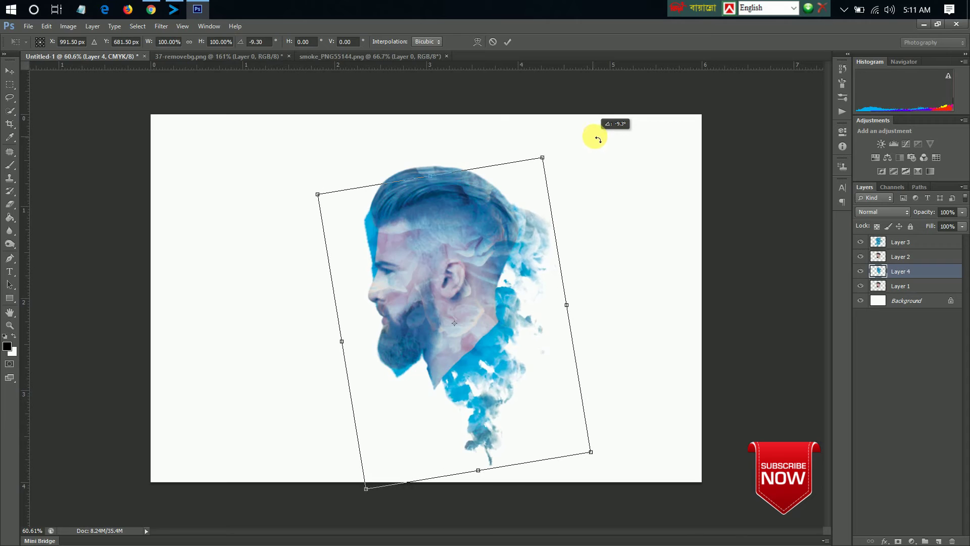
pyautogui.moveTo(597, 143); pyautogui.dragTo(620, 157)
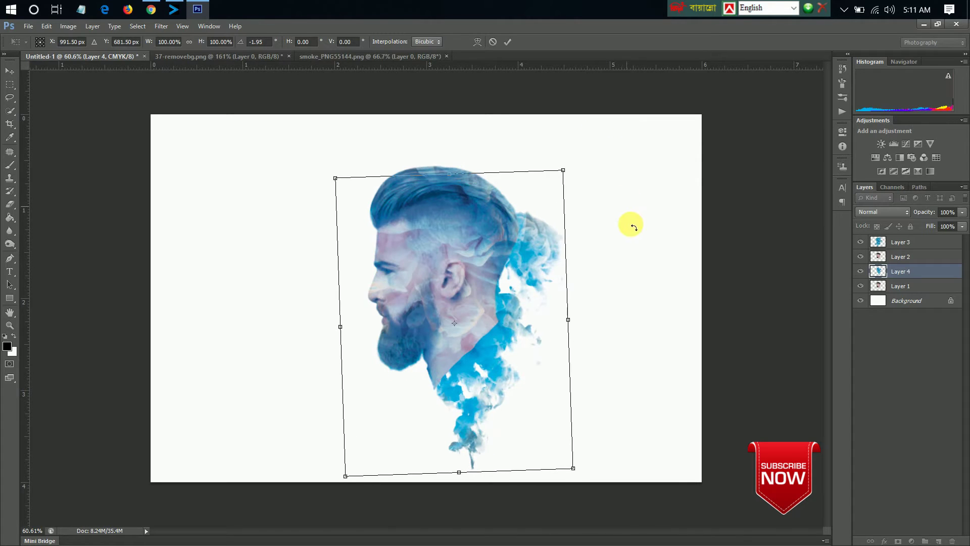
pyautogui.press('e')
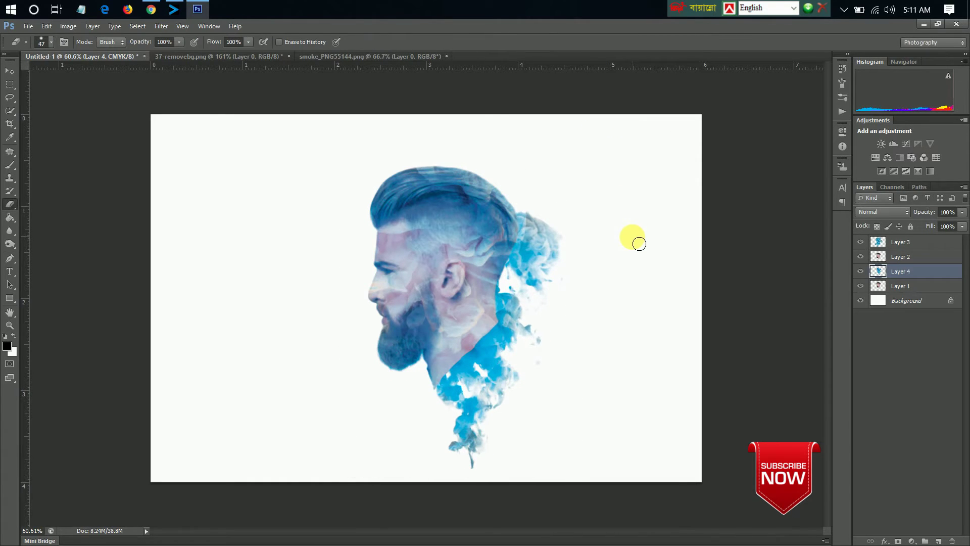
# Step: On Layer 2, lower the eraser's opacity and flow and erase pink skin up the neck
pyautogui.click(902, 256)
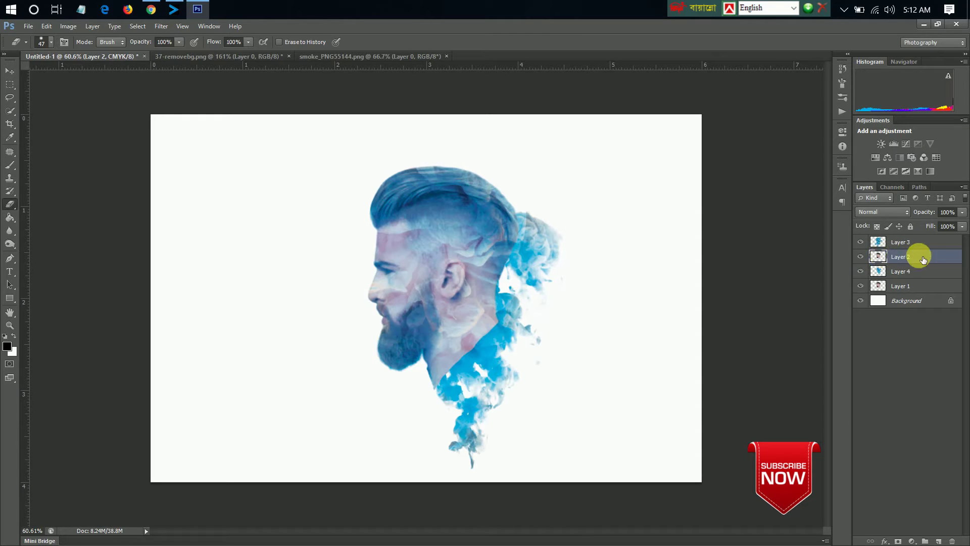
pyautogui.keyDown('alt'); pyautogui.scroll(1, 585, 342); pyautogui.keyUp('alt')
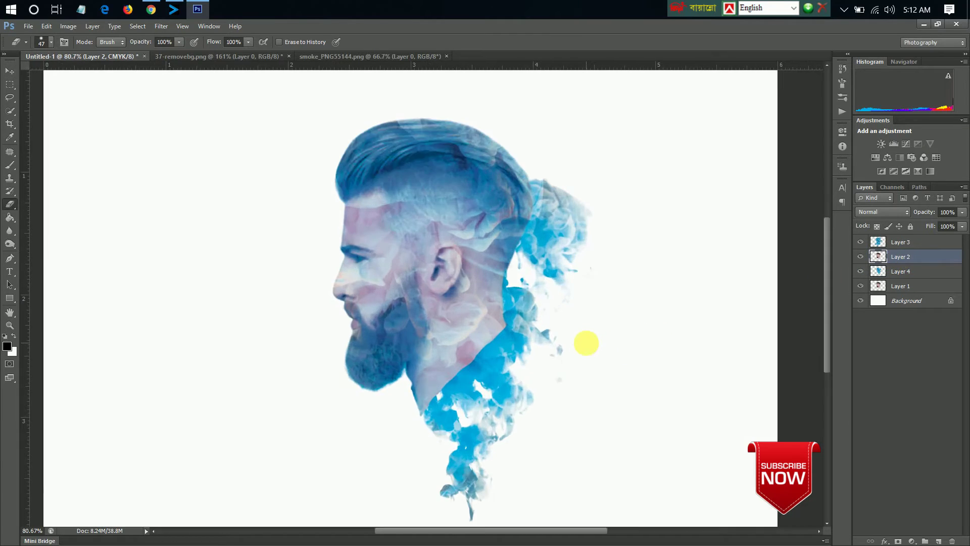
pyautogui.keyDown('alt'); pyautogui.scroll(1, 543, 359); pyautogui.keyUp('alt')
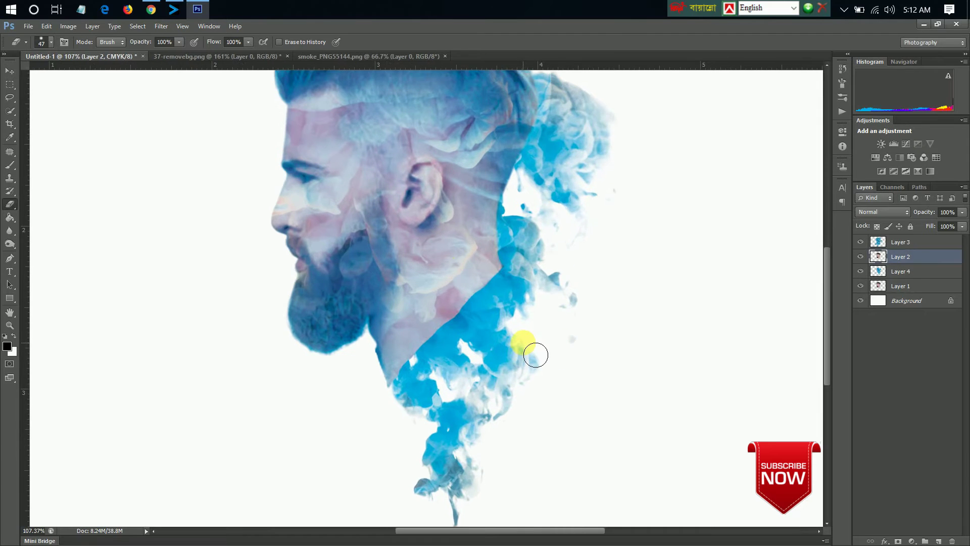
pyautogui.click(180, 45)
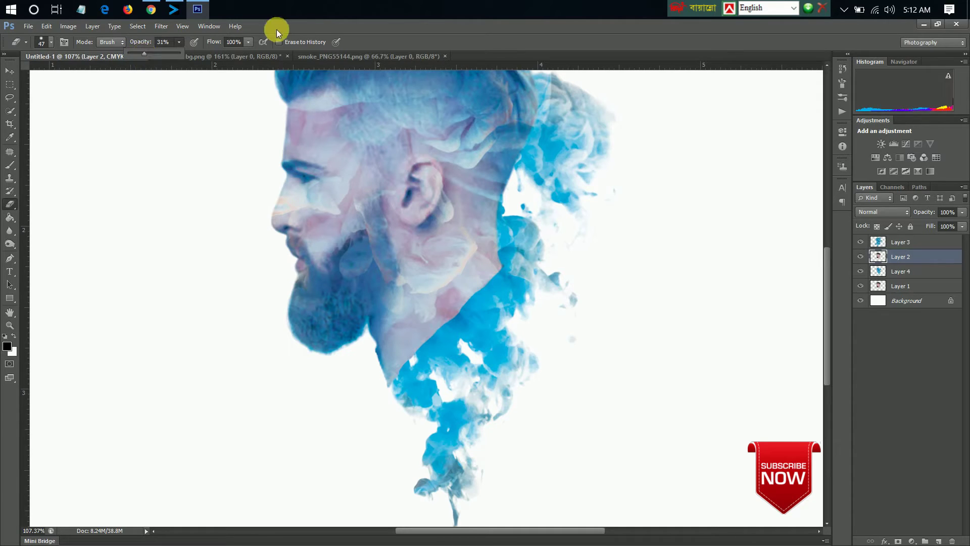
pyautogui.click(250, 41)
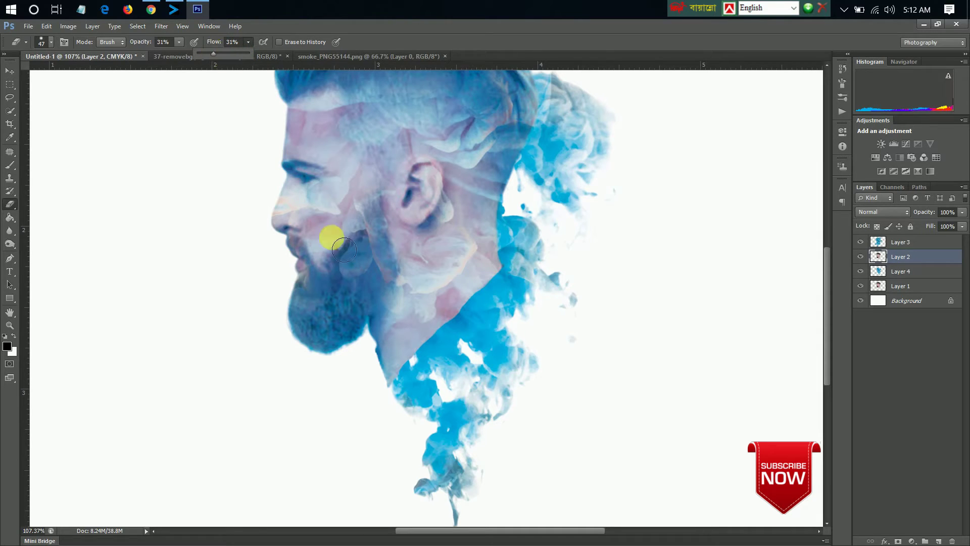
pyautogui.scroll(-2, 407, 404)
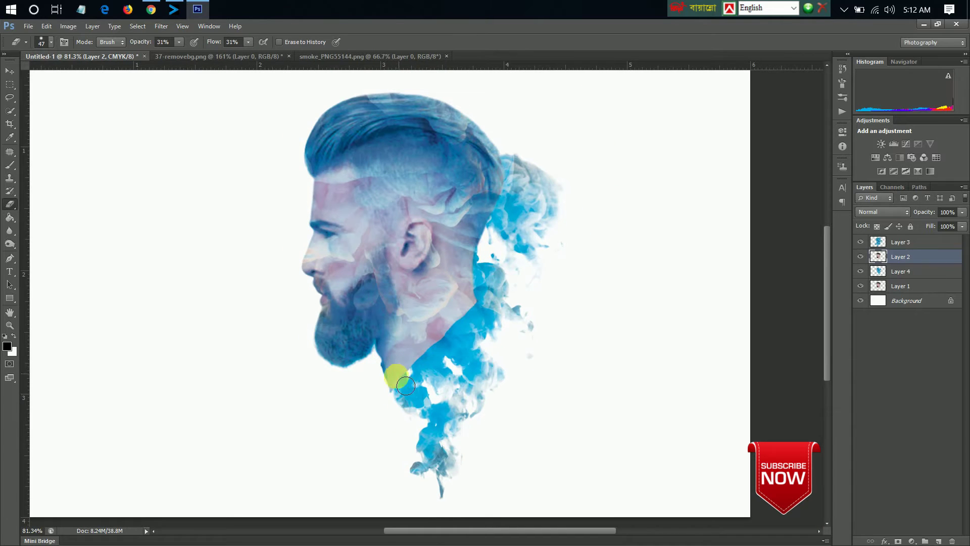
pyautogui.moveTo(406, 385)
pyautogui.mouseDown()
pyautogui.moveTo(472, 303)
pyautogui.moveTo(444, 288)
pyautogui.mouseUp()
# Step: With a 60 px eraser, fade the chin, top of the hair, and from ear to forehead
pyautogui.rightClick(495, 311)
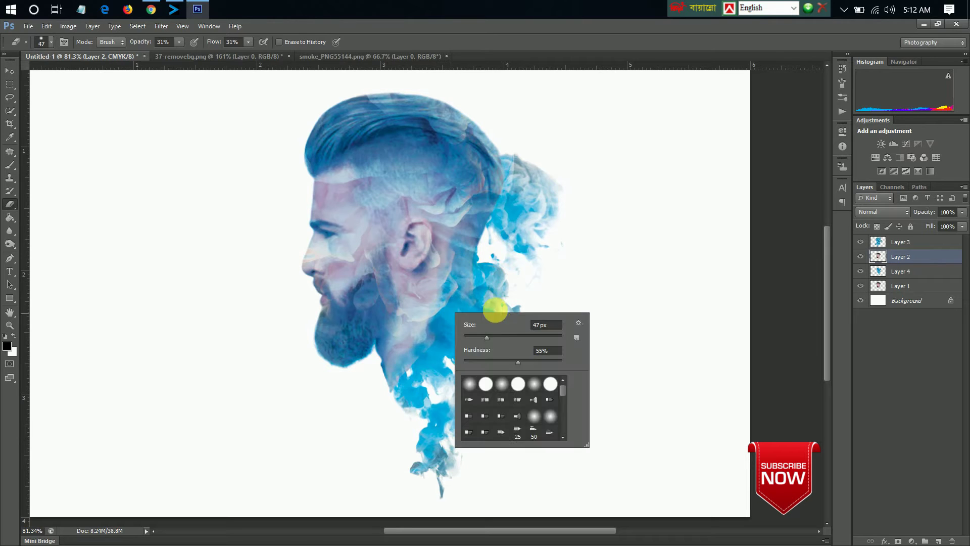
pyautogui.moveTo(492, 334); pyautogui.dragTo(498, 335)
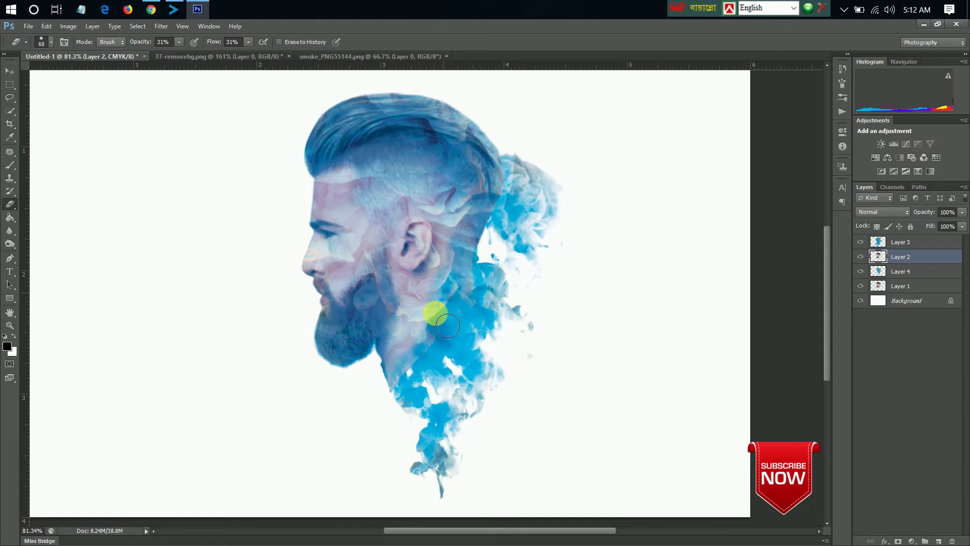
pyautogui.moveTo(445, 281)
pyautogui.mouseDown()
pyautogui.moveTo(412, 381)
pyautogui.moveTo(417, 342)
pyautogui.moveTo(450, 272)
pyautogui.moveTo(494, 218)
pyautogui.moveTo(470, 157)
pyautogui.moveTo(366, 152)
pyautogui.moveTo(354, 138)
pyautogui.moveTo(341, 153)
pyautogui.moveTo(333, 131)
pyautogui.moveTo(377, 107)
pyautogui.moveTo(313, 101)
pyautogui.moveTo(470, 119)
pyautogui.moveTo(357, 119)
pyautogui.mouseUp()
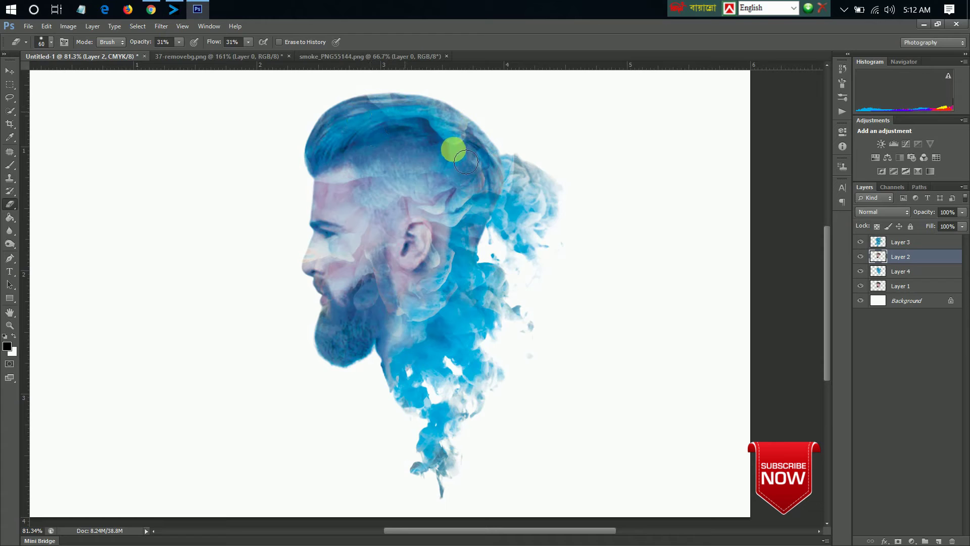
pyautogui.moveTo(465, 161)
pyautogui.mouseDown()
pyautogui.moveTo(347, 166)
pyautogui.moveTo(393, 136)
pyautogui.moveTo(354, 127)
pyautogui.moveTo(486, 158)
pyautogui.moveTo(472, 138)
pyautogui.moveTo(494, 233)
pyautogui.moveTo(494, 165)
pyautogui.moveTo(511, 199)
pyautogui.moveTo(472, 178)
pyautogui.moveTo(467, 267)
pyautogui.moveTo(466, 178)
pyautogui.moveTo(467, 278)
pyautogui.moveTo(462, 211)
pyautogui.moveTo(429, 196)
pyautogui.moveTo(471, 219)
pyautogui.moveTo(444, 208)
pyautogui.moveTo(429, 173)
pyautogui.moveTo(453, 191)
pyautogui.moveTo(332, 164)
pyautogui.moveTo(396, 134)
pyautogui.moveTo(400, 151)
pyautogui.moveTo(470, 167)
pyautogui.moveTo(444, 219)
pyautogui.moveTo(423, 358)
pyautogui.mouseUp()
pyautogui.scroll(-1, 424, 354)
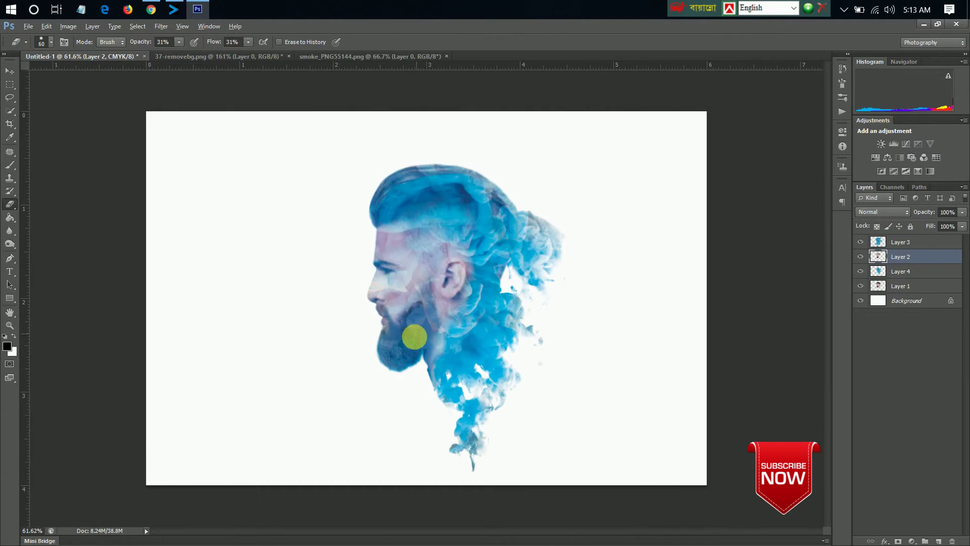
pyautogui.scroll(-1, 411, 338)
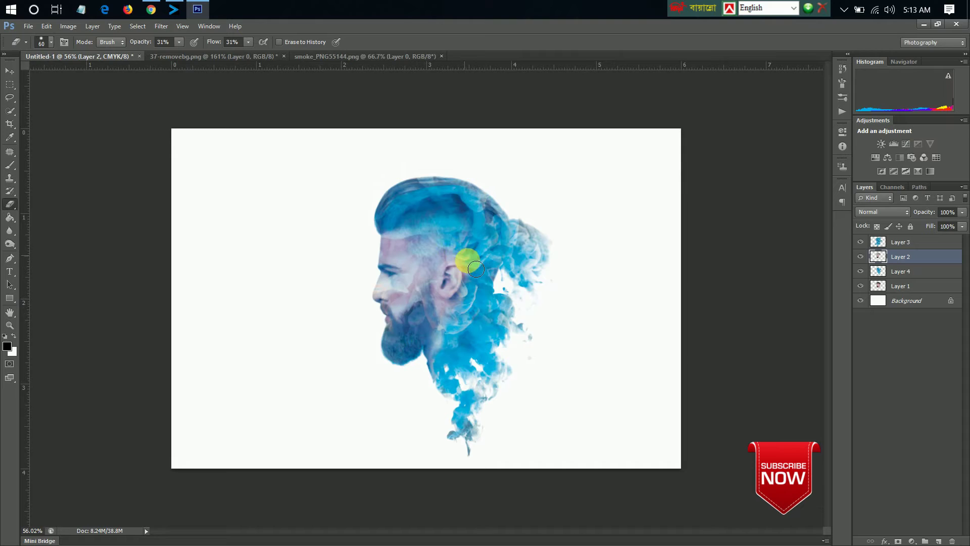
pyautogui.moveTo(480, 284)
pyautogui.mouseDown()
pyautogui.moveTo(463, 245)
pyautogui.moveTo(416, 232)
pyautogui.moveTo(404, 244)
pyautogui.moveTo(456, 260)
pyautogui.moveTo(143, 68)
pyautogui.moveTo(166, 49)
pyautogui.mouseUp()
pyautogui.write('13')
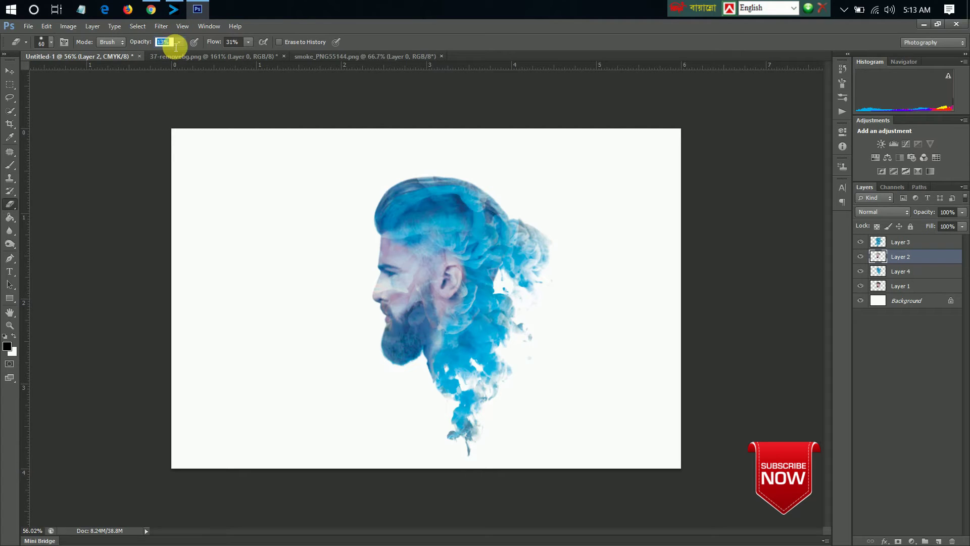
# Step: Set eraser flow to 17% and lightly fade the forehead, temple and cheek
pyautogui.write('17')
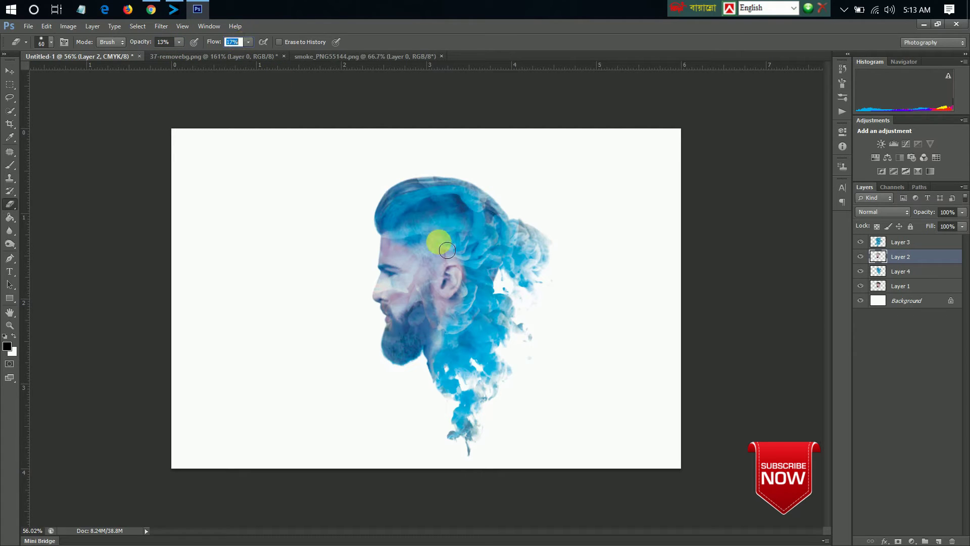
pyautogui.moveTo(407, 250)
pyautogui.mouseDown()
pyautogui.moveTo(387, 236)
pyautogui.moveTo(411, 246)
pyautogui.moveTo(439, 239)
pyautogui.moveTo(400, 224)
pyautogui.moveTo(447, 288)
pyautogui.mouseUp()
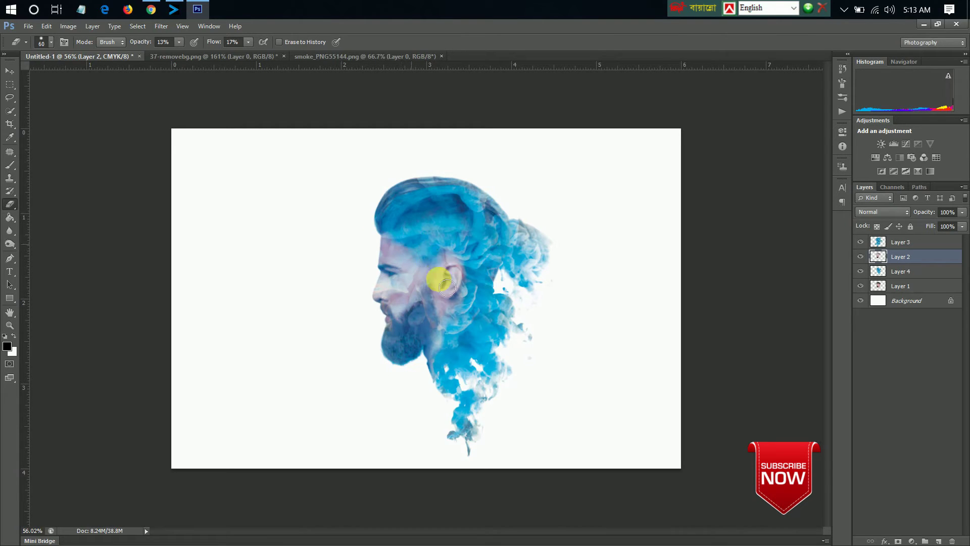
pyautogui.moveTo(456, 333)
pyautogui.mouseDown()
pyautogui.moveTo(434, 307)
pyautogui.moveTo(437, 323)
pyautogui.moveTo(461, 304)
pyautogui.moveTo(488, 304)
pyautogui.moveTo(468, 254)
pyautogui.moveTo(450, 275)
pyautogui.moveTo(461, 264)
pyautogui.moveTo(470, 277)
pyautogui.moveTo(482, 332)
pyautogui.moveTo(446, 329)
pyautogui.moveTo(446, 283)
pyautogui.moveTo(427, 256)
pyautogui.moveTo(432, 275)
pyautogui.moveTo(493, 208)
pyautogui.moveTo(525, 191)
pyautogui.moveTo(528, 256)
pyautogui.moveTo(476, 321)
pyautogui.moveTo(474, 301)
pyautogui.moveTo(447, 373)
pyautogui.moveTo(444, 444)
pyautogui.moveTo(457, 417)
pyautogui.moveTo(445, 385)
pyautogui.mouseUp()
pyautogui.scroll(3, 481, 332)
pyautogui.scroll(-3, 430, 373)
pyautogui.scroll(-2, 430, 373)
pyautogui.scroll(-1, 426, 346)
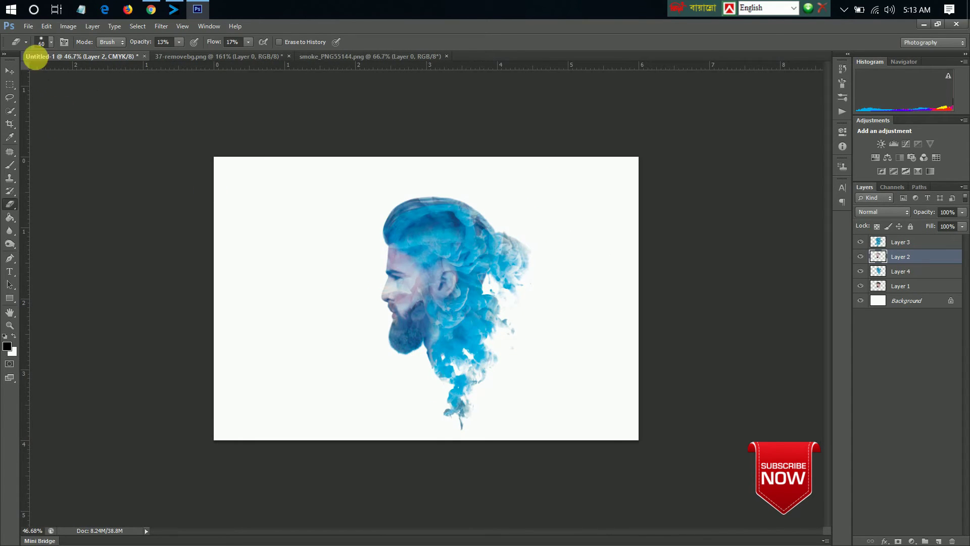
# Step: Bring the pink smoke image into the portrait as Layer 5, placed below Layer 2
pyautogui.click(24, 26)
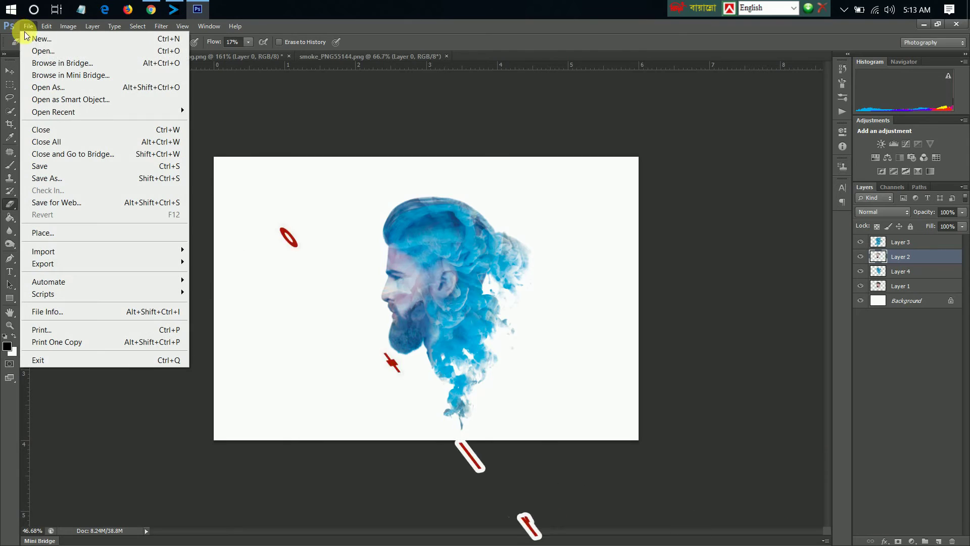
pyautogui.click(64, 51)
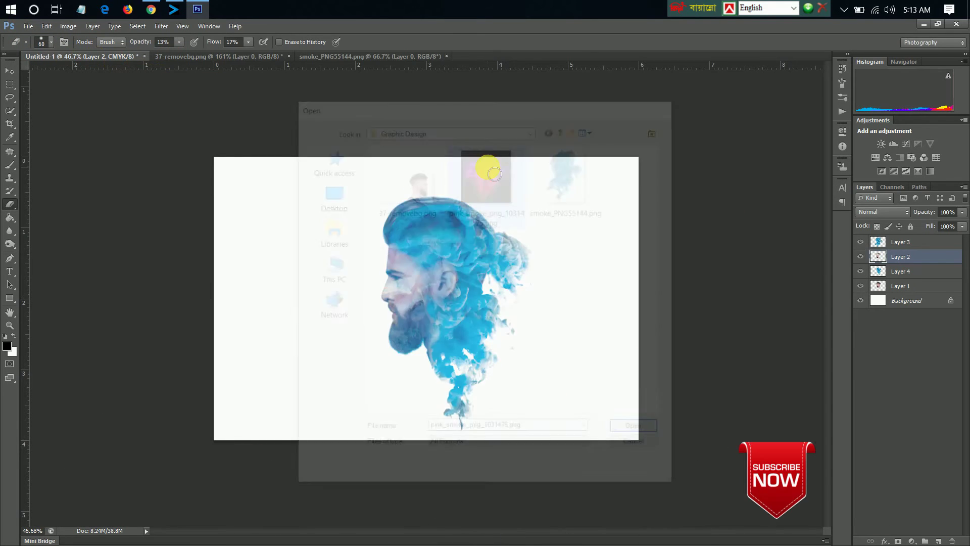
pyautogui.click(11, 72)
pyautogui.moveTo(453, 263)
pyautogui.mouseDown()
pyautogui.moveTo(126, 60)
pyautogui.moveTo(460, 260)
pyautogui.mouseUp()
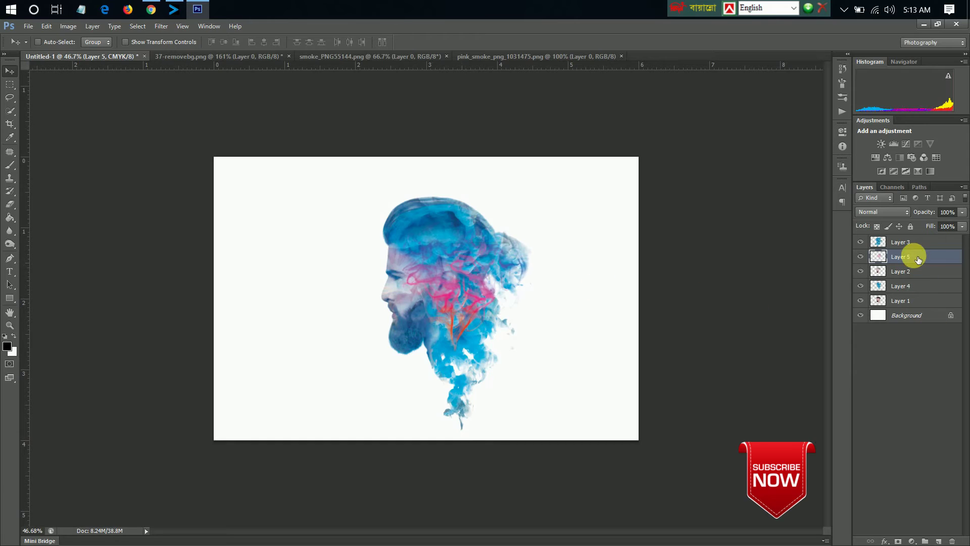
pyautogui.moveTo(916, 286); pyautogui.dragTo(919, 283)
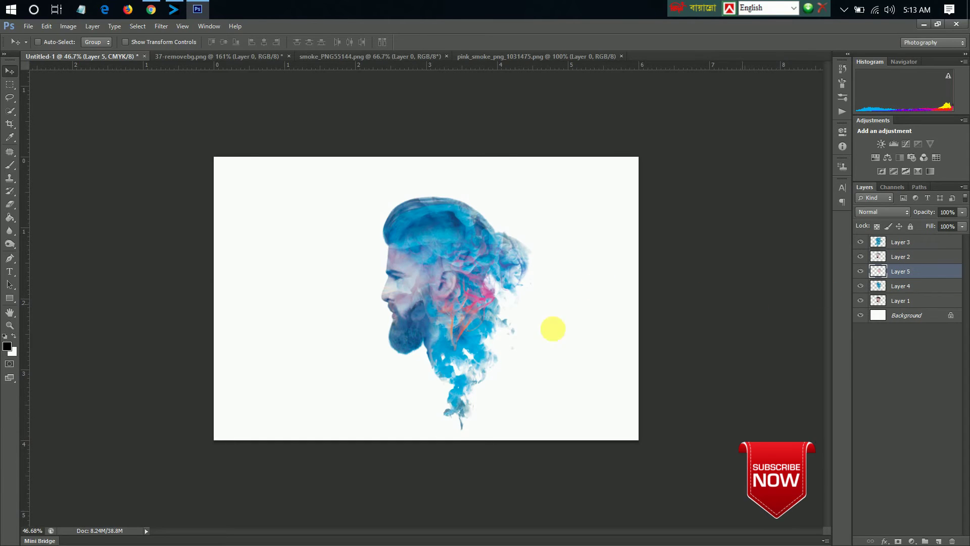
# Step: Rotate the pink smoke about 64° and shift it left and down over the face
pyautogui.hotkey('ctrl', 't')
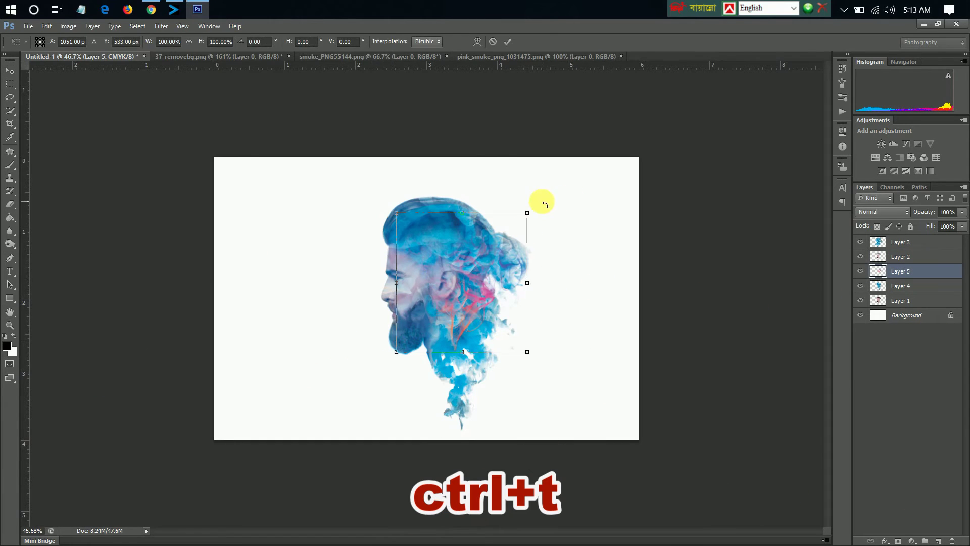
pyautogui.moveTo(541, 201); pyautogui.dragTo(580, 329)
pyautogui.moveTo(521, 286)
pyautogui.mouseDown()
pyautogui.moveTo(502, 299)
pyautogui.moveTo(544, 318)
pyautogui.moveTo(498, 298)
pyautogui.mouseUp()
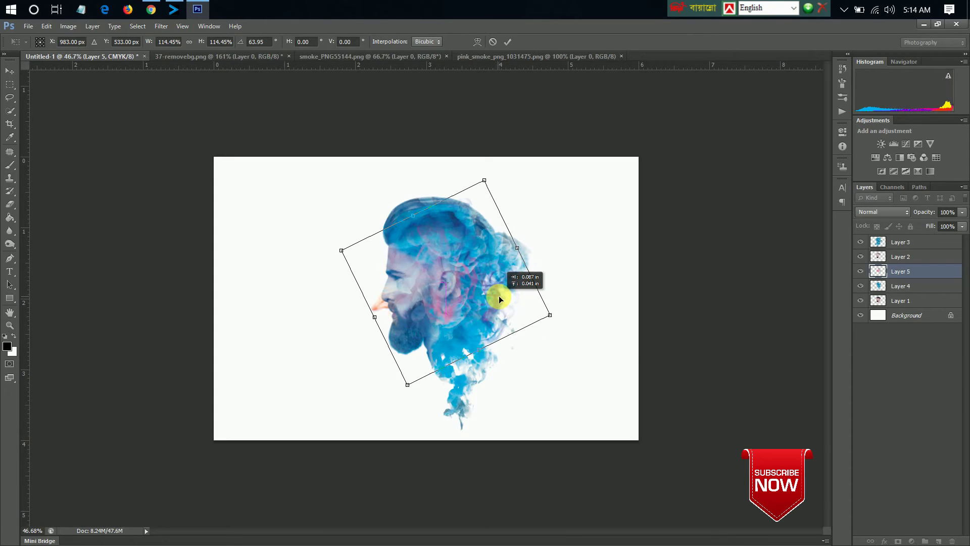
pyautogui.press('Return')
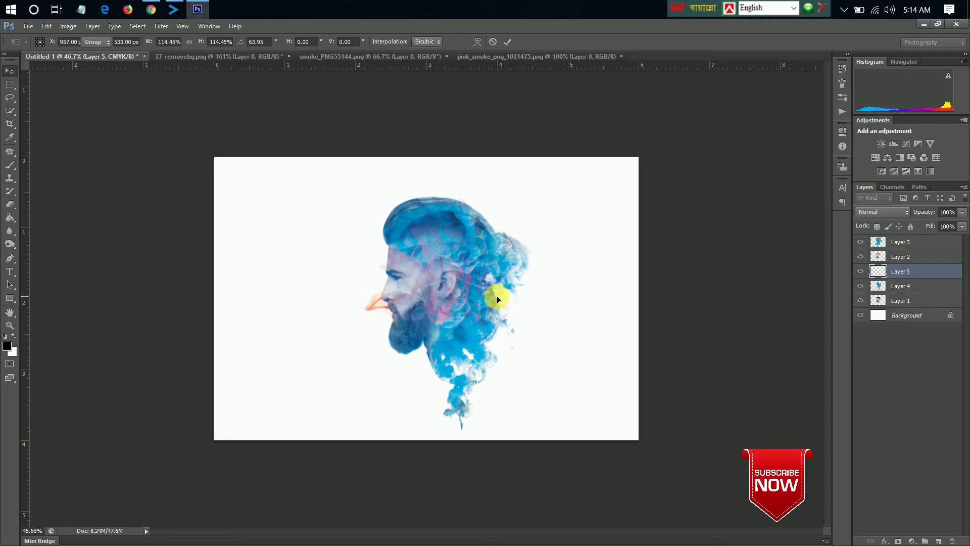
# Step: With eraser flow at 100%, erase the orange smoke left of the lips and near the beard
pyautogui.click(10, 204)
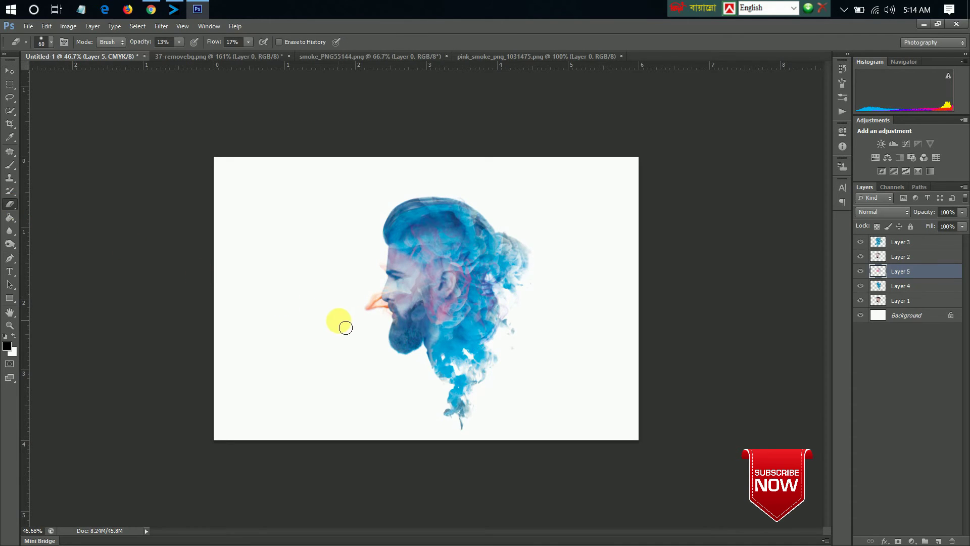
pyautogui.scroll(2, 342, 322)
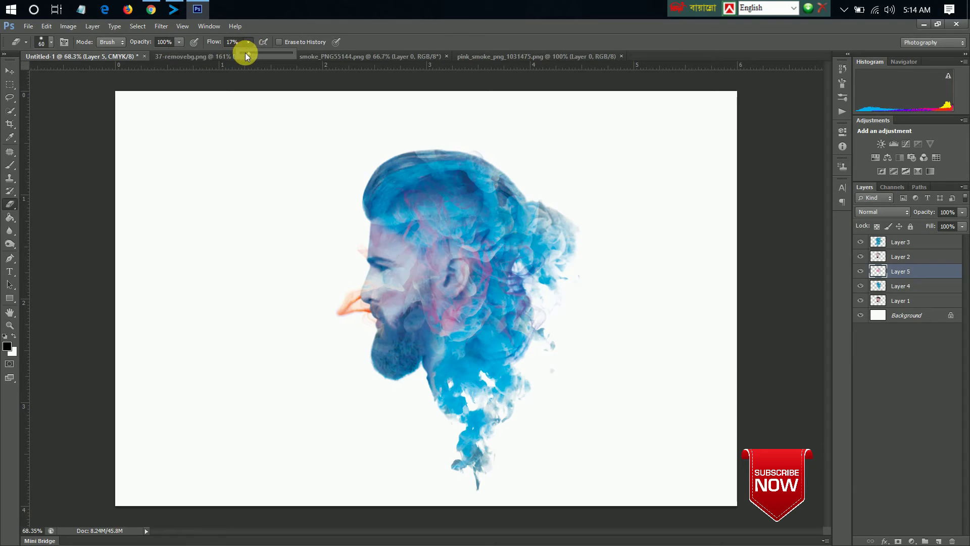
pyautogui.moveTo(233, 53); pyautogui.dragTo(342, 86)
pyautogui.scroll(-1, 316, 298)
pyautogui.moveTo(357, 293)
pyautogui.mouseDown()
pyautogui.moveTo(374, 316)
pyautogui.moveTo(376, 292)
pyautogui.mouseUp()
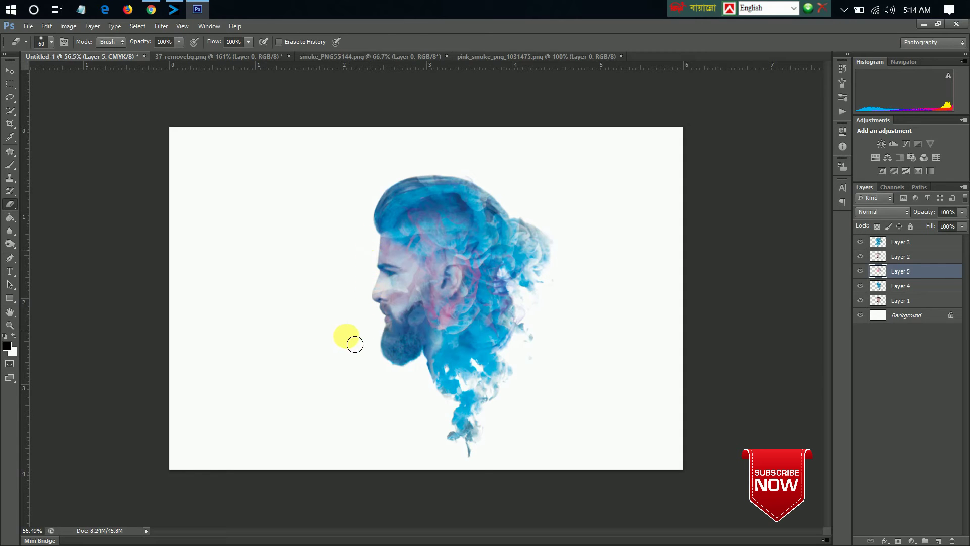
pyautogui.moveTo(354, 344); pyautogui.dragTo(369, 361)
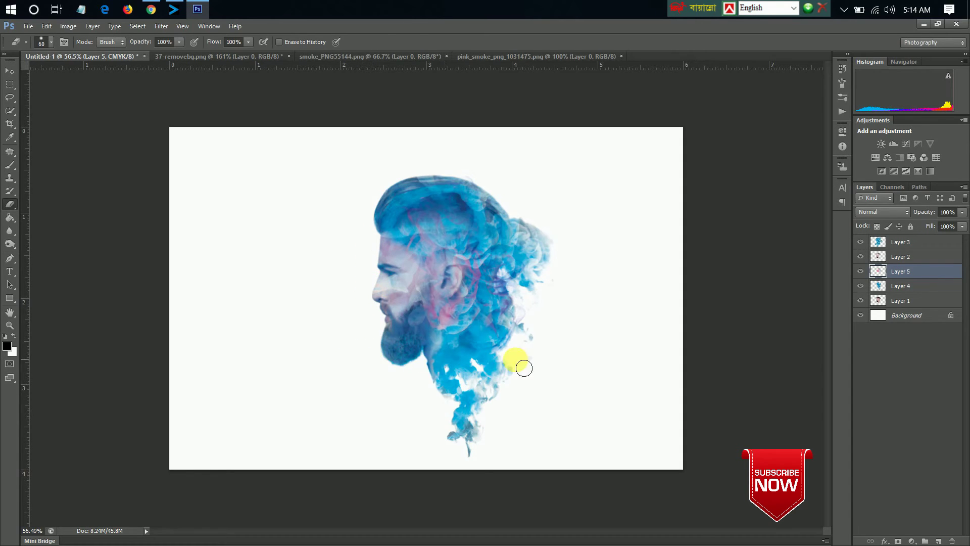
# Step: Duplicate the pink smoke layer as Layer 5 copy
pyautogui.rightClick(899, 271)
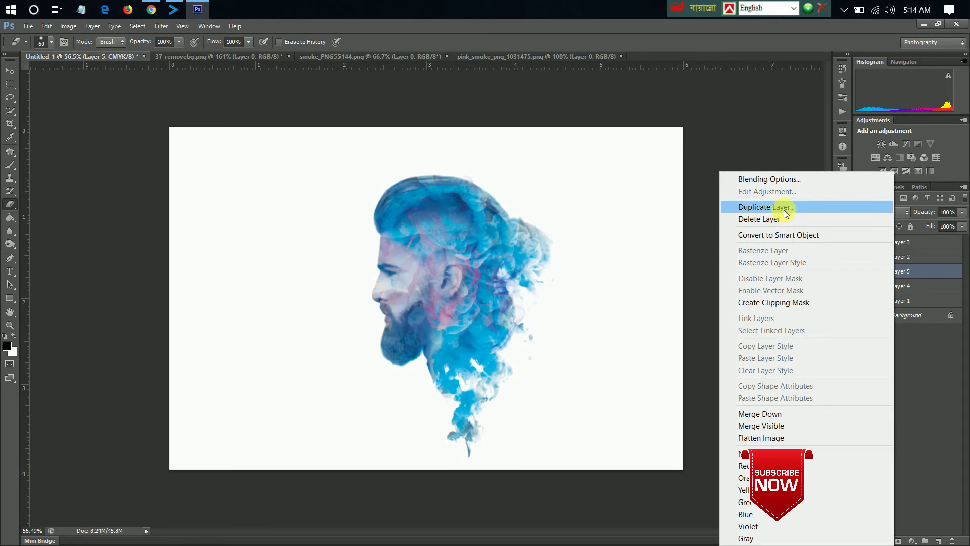
pyautogui.click(783, 210)
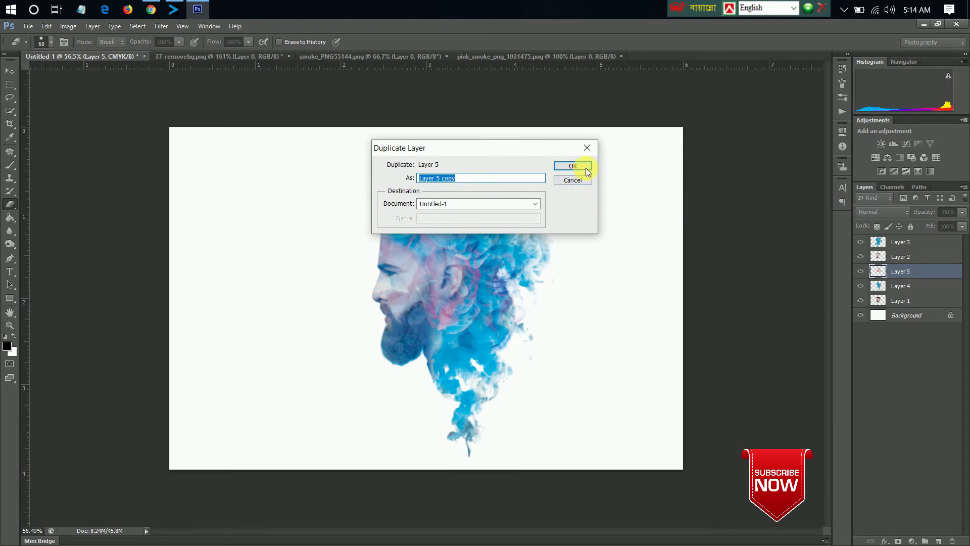
pyautogui.click(573, 166)
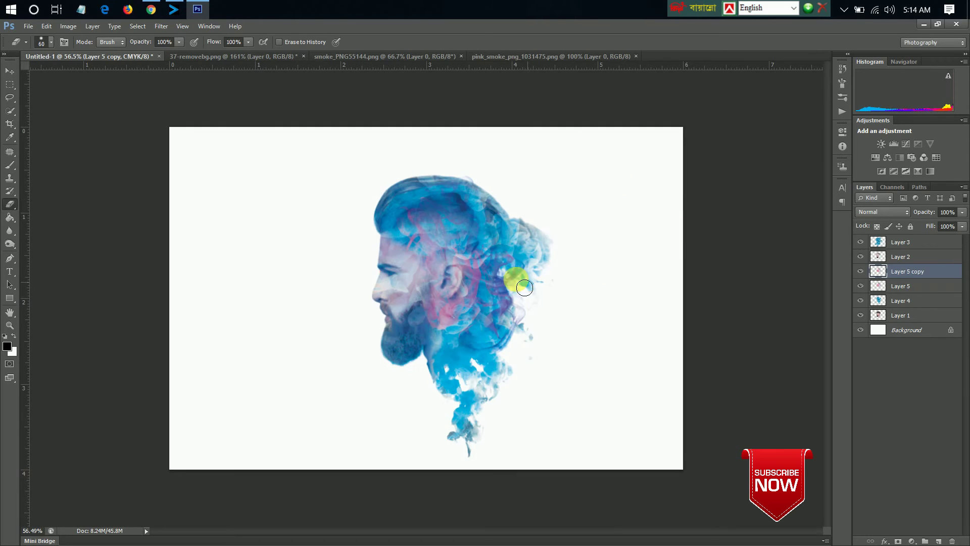
# Step: Rotate Layer 5 copy about 44° and reposition it over the man's head and face
pyautogui.click(9, 71)
pyautogui.moveTo(462, 270)
pyautogui.mouseDown()
pyautogui.moveTo(440, 270)
pyautogui.moveTo(458, 259)
pyautogui.mouseUp()
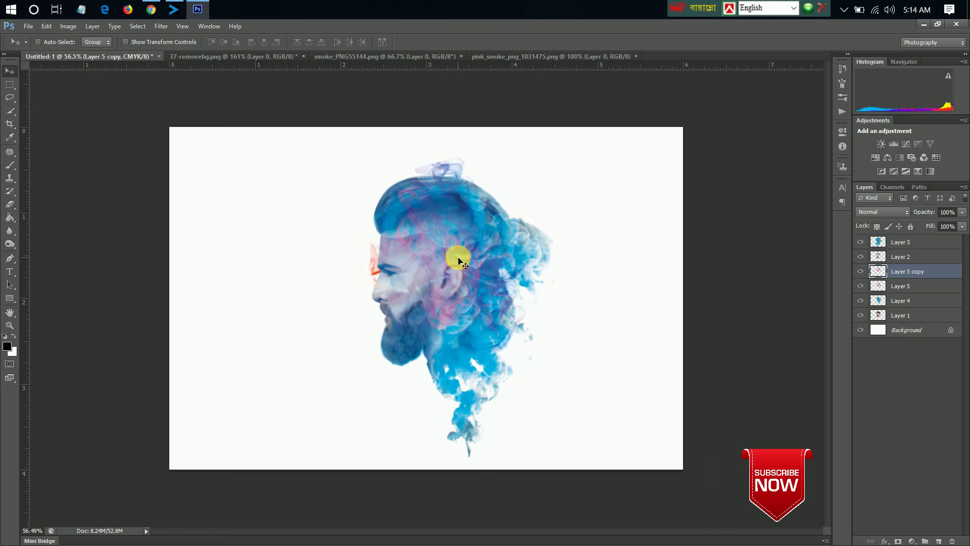
pyautogui.hotkey('ctrl', 't')
pyautogui.moveTo(580, 167); pyautogui.dragTo(637, 278)
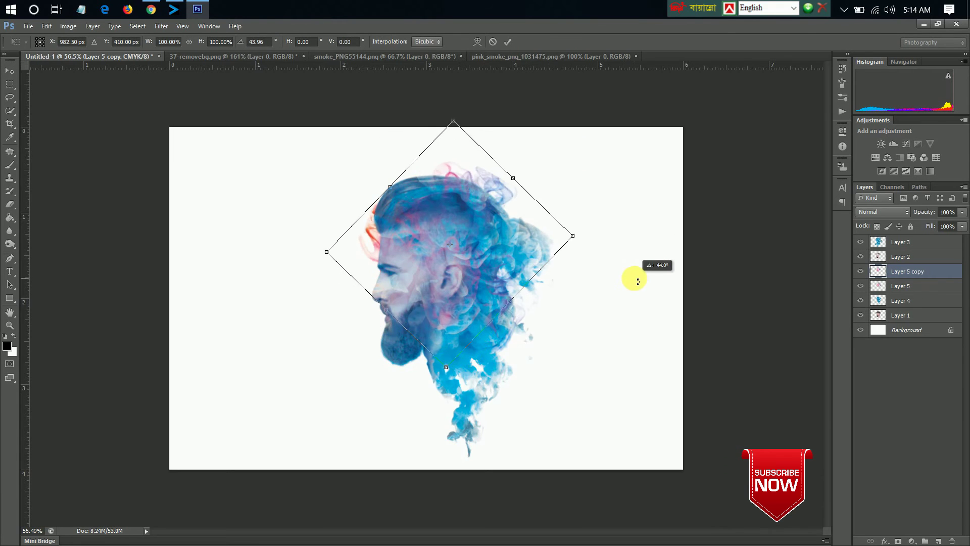
pyautogui.moveTo(485, 265)
pyautogui.mouseDown()
pyautogui.moveTo(491, 300)
pyautogui.moveTo(484, 296)
pyautogui.mouseUp()
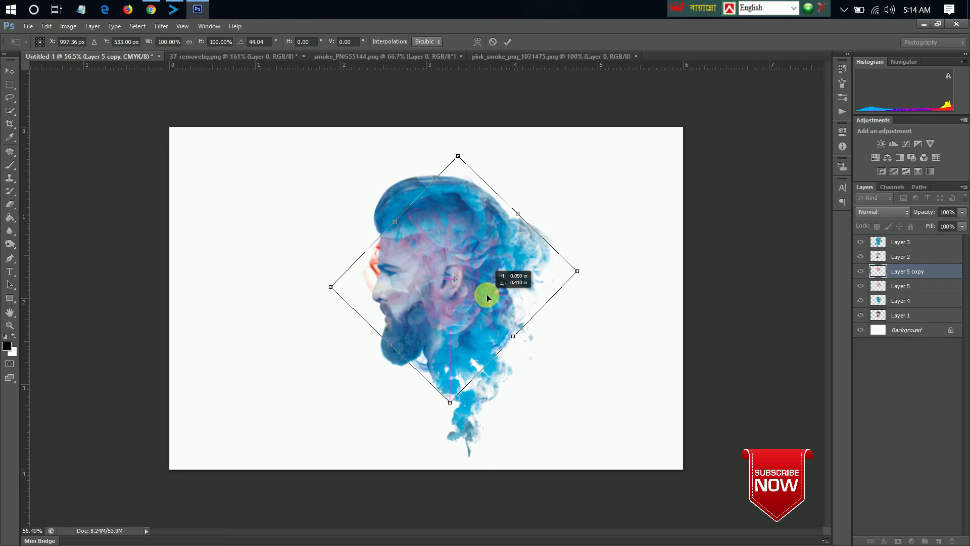
pyautogui.moveTo(484, 296); pyautogui.dragTo(468, 318)
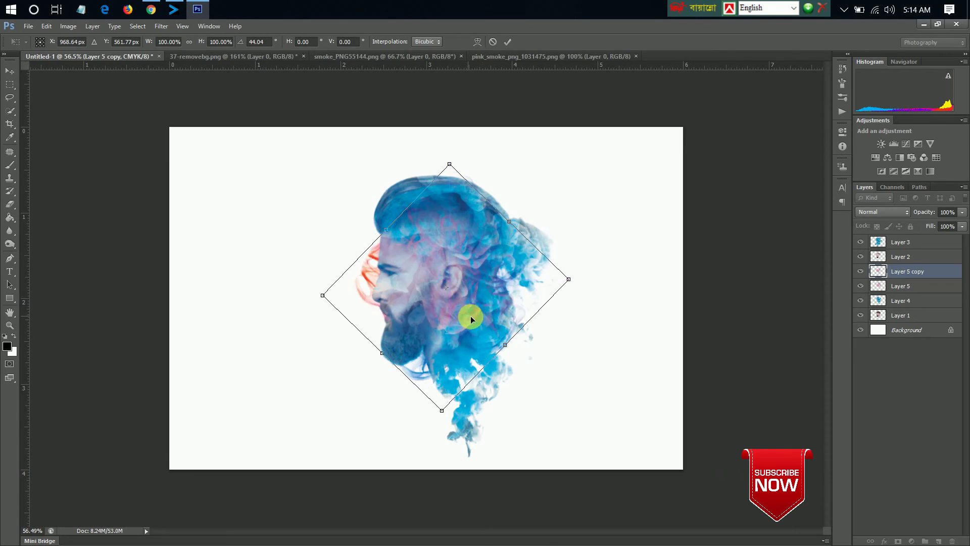
pyautogui.press('Return')
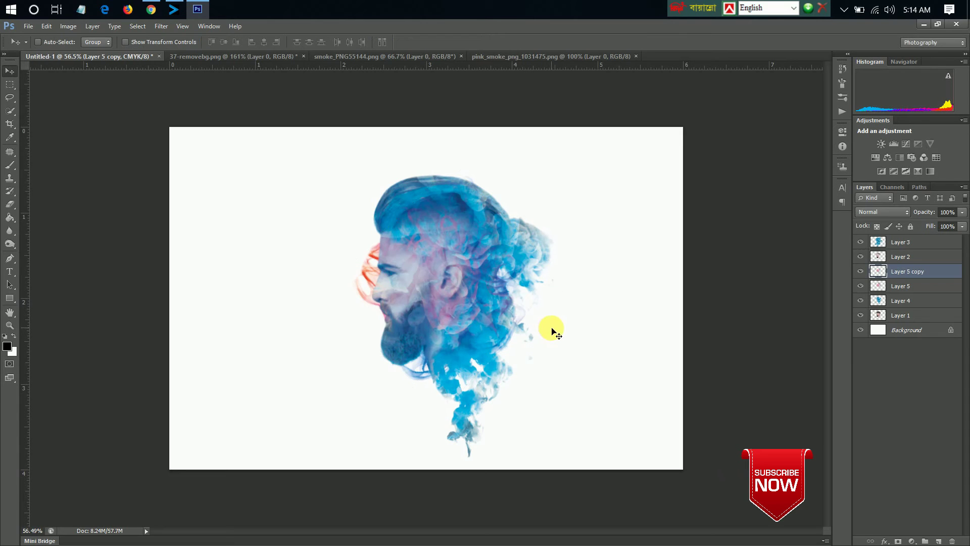
# Step: On Layer 5 copy, erase the red wisp left of the face and faint smoke along the beard
pyautogui.click(10, 204)
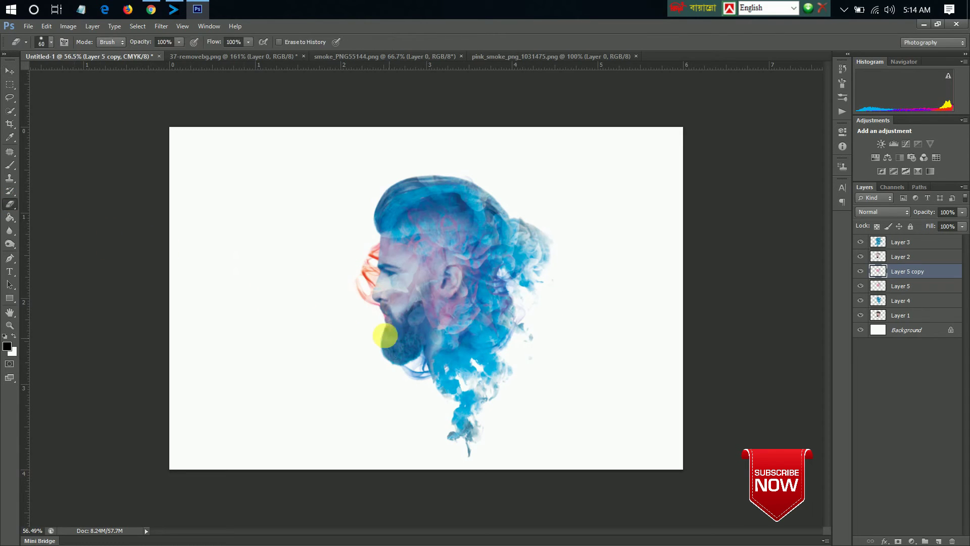
pyautogui.moveTo(379, 329)
pyautogui.mouseDown()
pyautogui.moveTo(368, 249)
pyautogui.moveTo(370, 328)
pyautogui.moveTo(394, 335)
pyautogui.moveTo(366, 260)
pyautogui.moveTo(379, 266)
pyautogui.moveTo(401, 377)
pyautogui.moveTo(425, 364)
pyautogui.moveTo(399, 370)
pyautogui.moveTo(391, 356)
pyautogui.mouseUp()
pyautogui.moveTo(387, 289)
pyautogui.mouseDown()
pyautogui.moveTo(390, 358)
pyautogui.moveTo(386, 336)
pyautogui.moveTo(407, 387)
pyautogui.mouseUp()
pyautogui.scroll(-1, 444, 348)
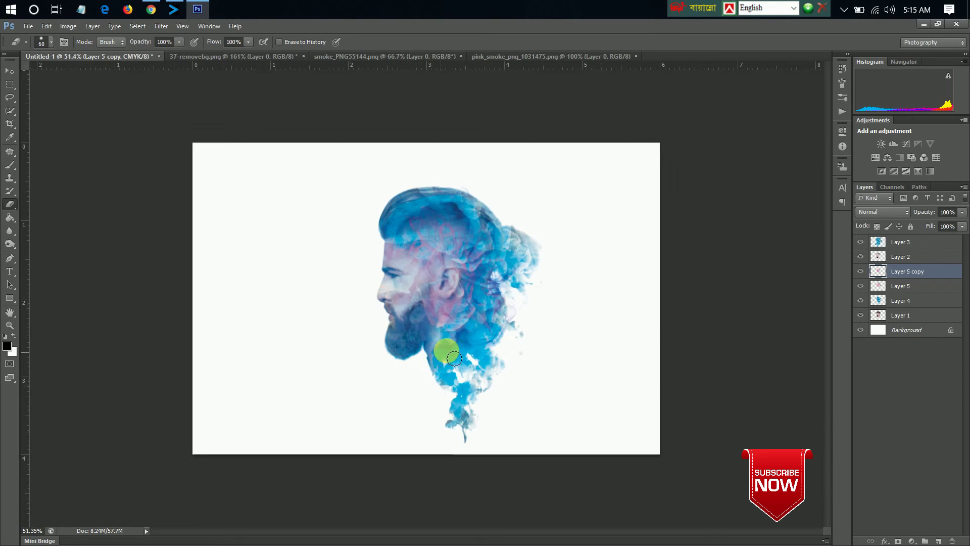
pyautogui.scroll(-1, 447, 350)
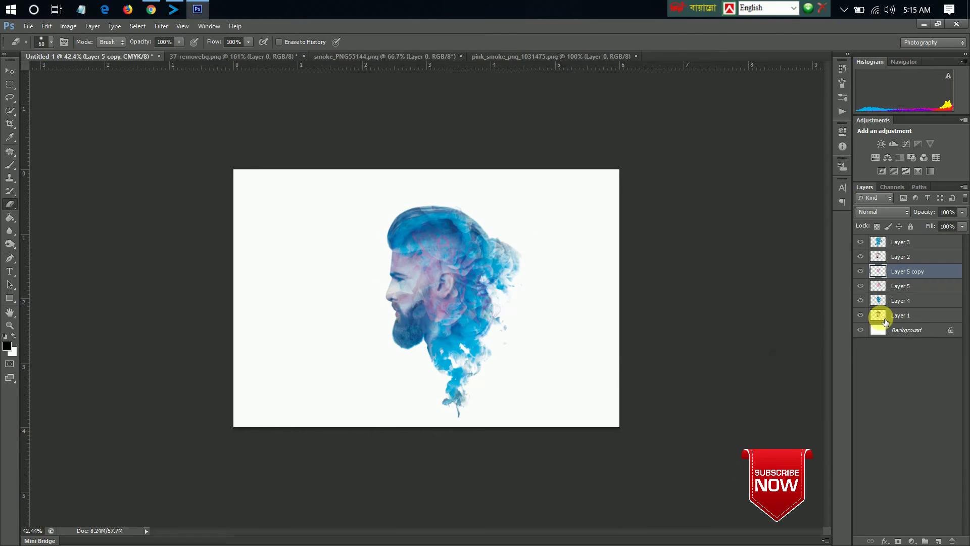
# Step: On Layer 1, lower eraser flow to about 27% and softly erase blue smoke along the chin
pyautogui.click(880, 317)
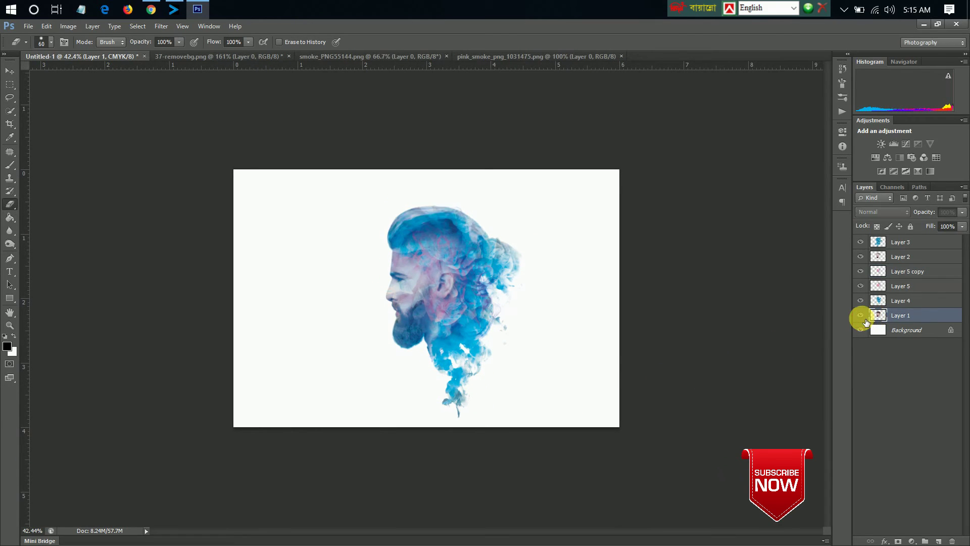
pyautogui.scroll(3, 450, 376)
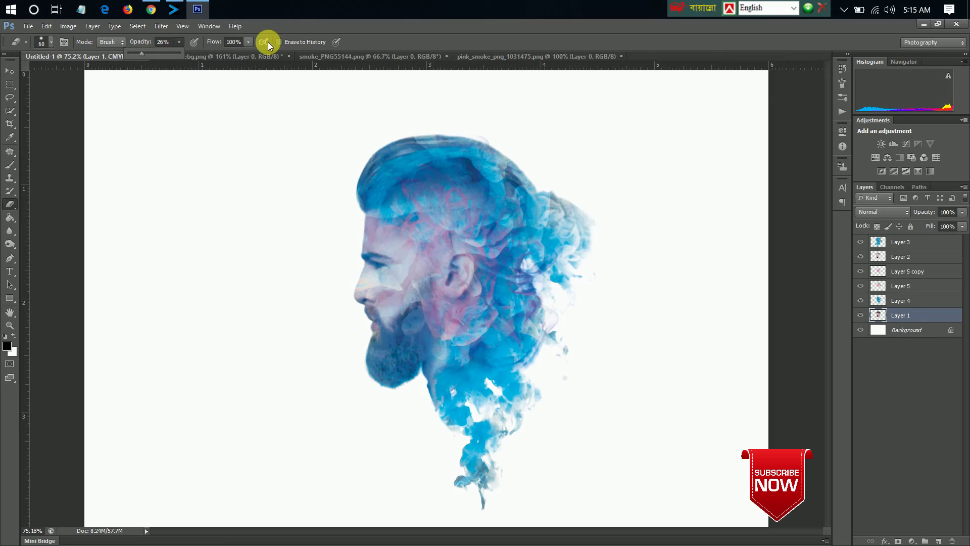
pyautogui.click(246, 40)
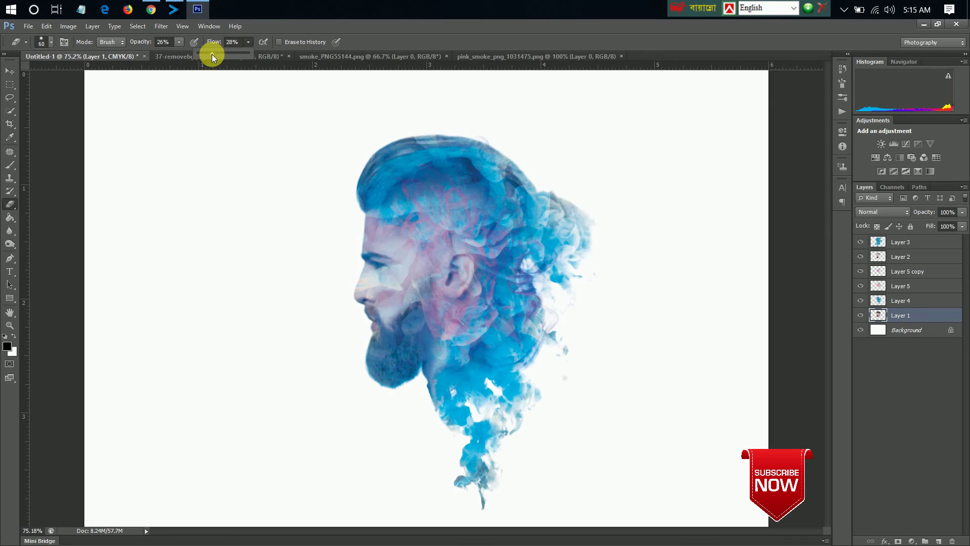
pyautogui.click(429, 427)
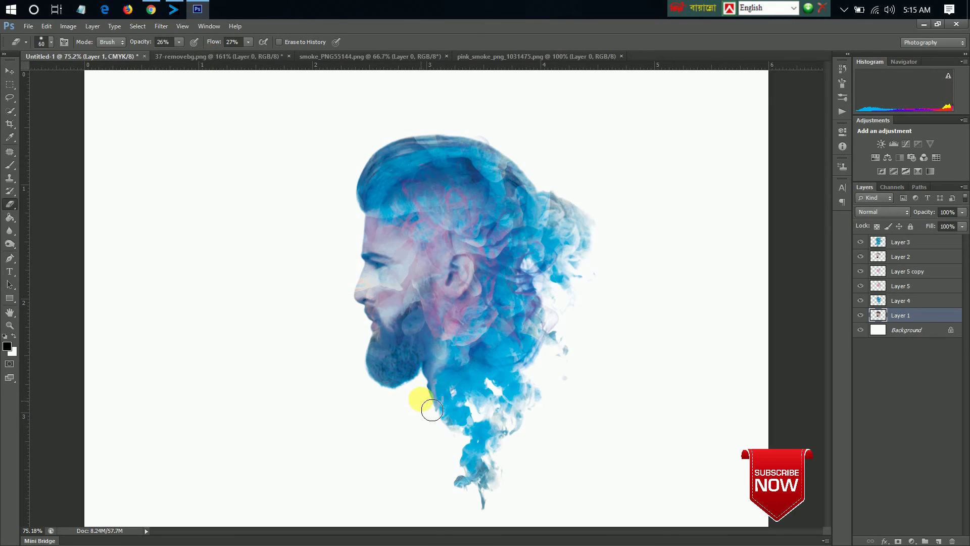
pyautogui.moveTo(444, 414)
pyautogui.mouseDown()
pyautogui.moveTo(446, 401)
pyautogui.moveTo(399, 366)
pyautogui.moveTo(405, 321)
pyautogui.moveTo(390, 373)
pyautogui.moveTo(418, 336)
pyautogui.moveTo(422, 362)
pyautogui.mouseUp()
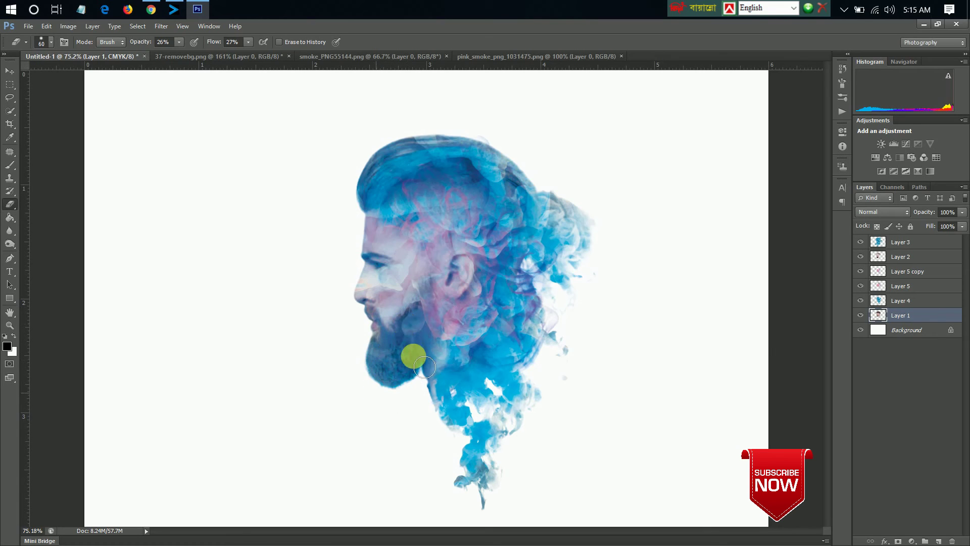
# Step: On Layer 2, softly fade the smoke over the chin and beard
pyautogui.click(889, 257)
pyautogui.moveTo(438, 378)
pyautogui.mouseDown()
pyautogui.moveTo(386, 368)
pyautogui.moveTo(394, 387)
pyautogui.moveTo(414, 390)
pyautogui.moveTo(423, 380)
pyautogui.moveTo(407, 367)
pyautogui.moveTo(422, 331)
pyautogui.moveTo(396, 351)
pyautogui.moveTo(419, 339)
pyautogui.moveTo(392, 384)
pyautogui.moveTo(401, 353)
pyautogui.moveTo(418, 357)
pyautogui.moveTo(409, 387)
pyautogui.moveTo(424, 353)
pyautogui.mouseUp()
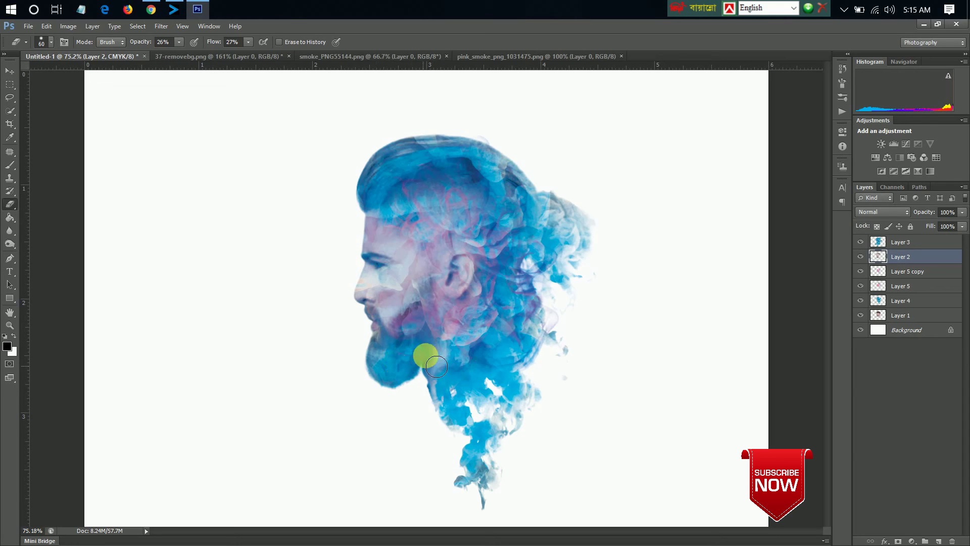
pyautogui.scroll(-2, 455, 386)
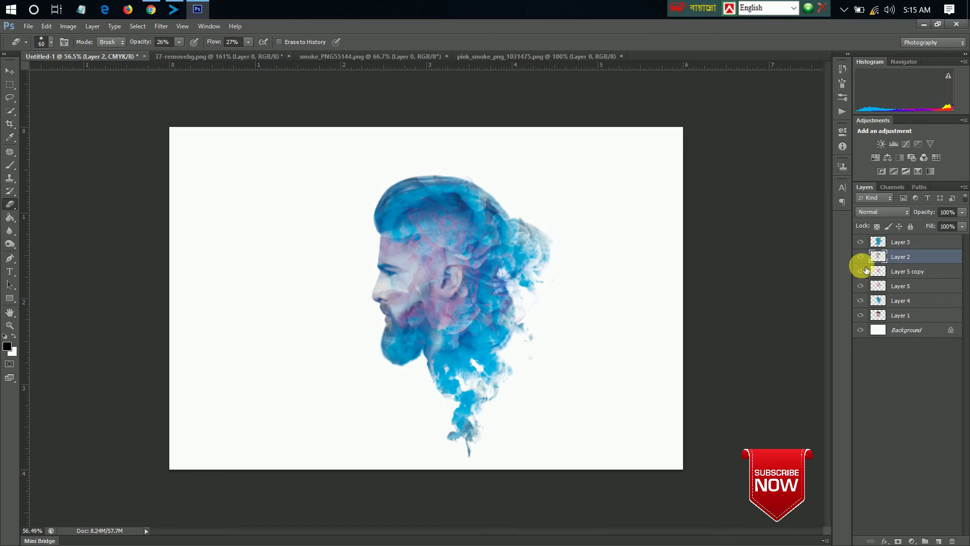
# Step: Toggle the smoke layers' visibility to compare them, then make Layer 4 active
pyautogui.click(860, 243)
pyautogui.click(860, 257)
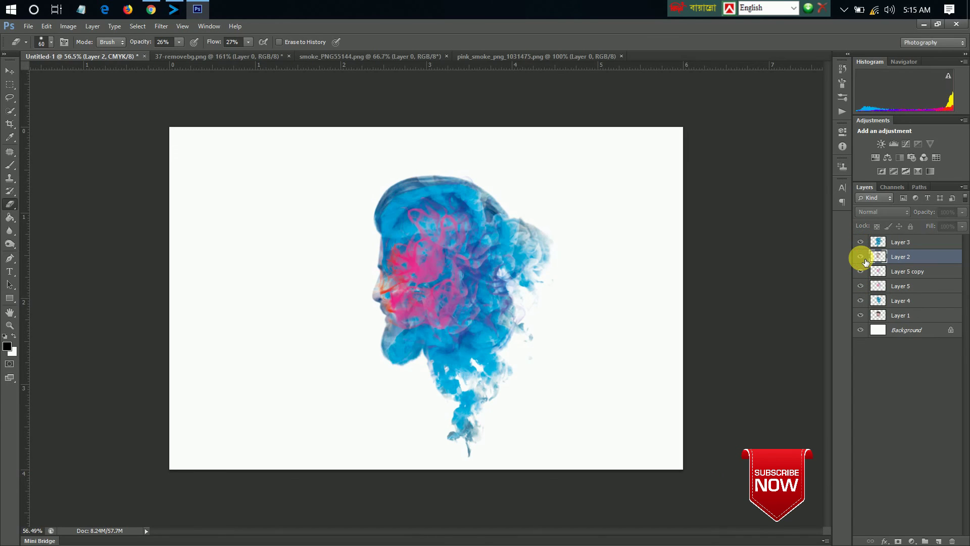
pyautogui.click(860, 286)
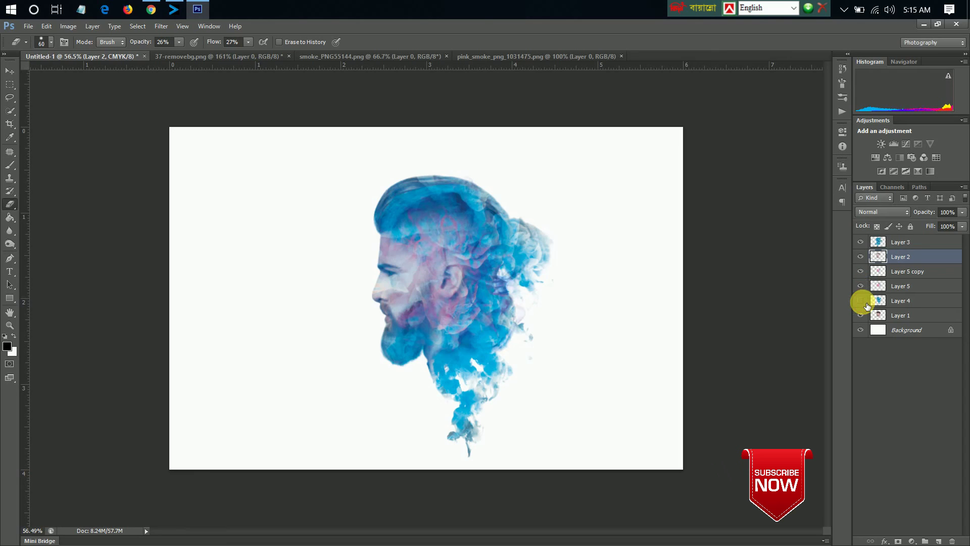
pyautogui.click(862, 301)
pyautogui.click(889, 301)
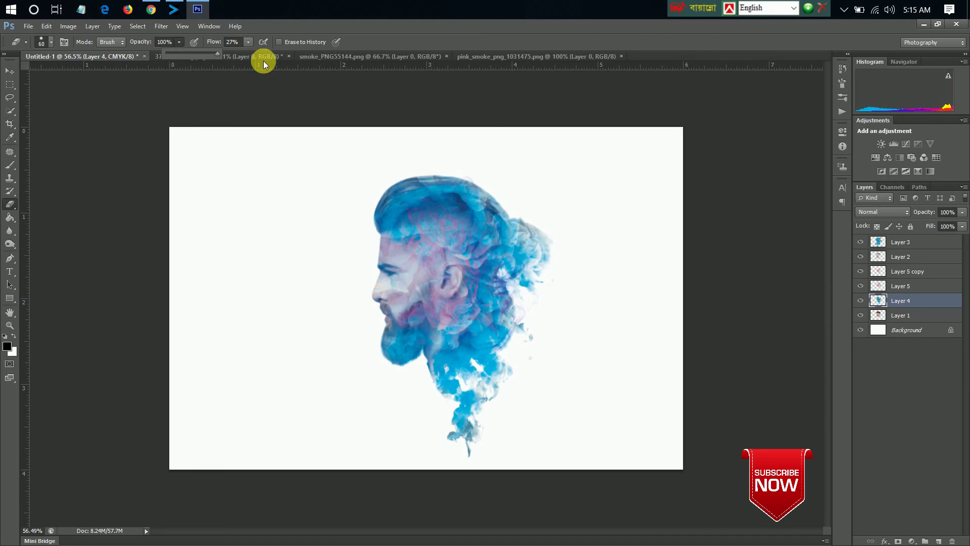
# Step: Raise the eraser flow to 100% and zoom out of the canvas
pyautogui.click(249, 42)
pyautogui.moveTo(247, 52)
pyautogui.mouseDown()
pyautogui.moveTo(543, 227)
pyautogui.moveTo(567, 252)
pyautogui.moveTo(543, 236)
pyautogui.moveTo(556, 266)
pyautogui.moveTo(531, 223)
pyautogui.moveTo(554, 279)
pyautogui.moveTo(528, 228)
pyautogui.moveTo(545, 271)
pyautogui.moveTo(539, 258)
pyautogui.moveTo(532, 289)
pyautogui.moveTo(514, 195)
pyautogui.moveTo(539, 237)
pyautogui.moveTo(537, 205)
pyautogui.moveTo(559, 246)
pyautogui.mouseUp()
pyautogui.scroll(-1, 554, 305)
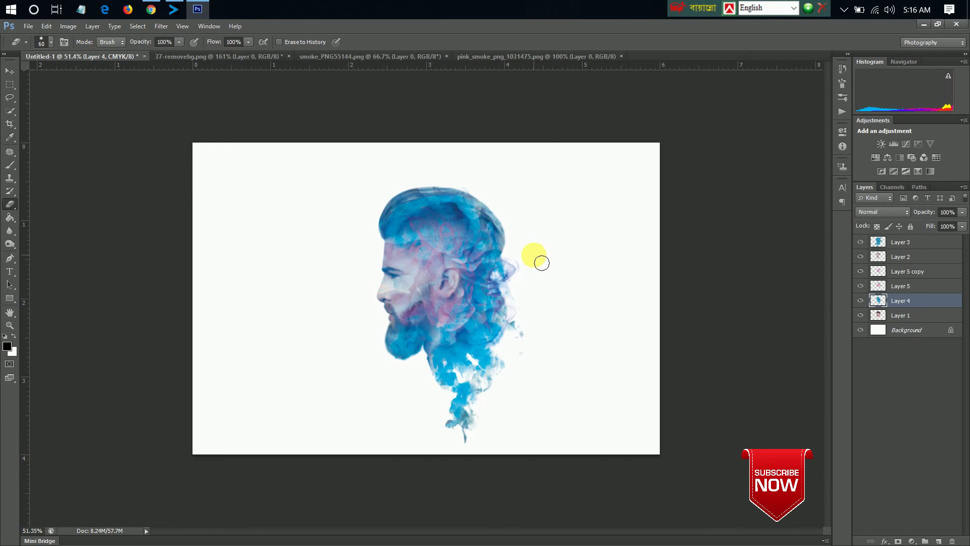
pyautogui.scroll(-1, 541, 262)
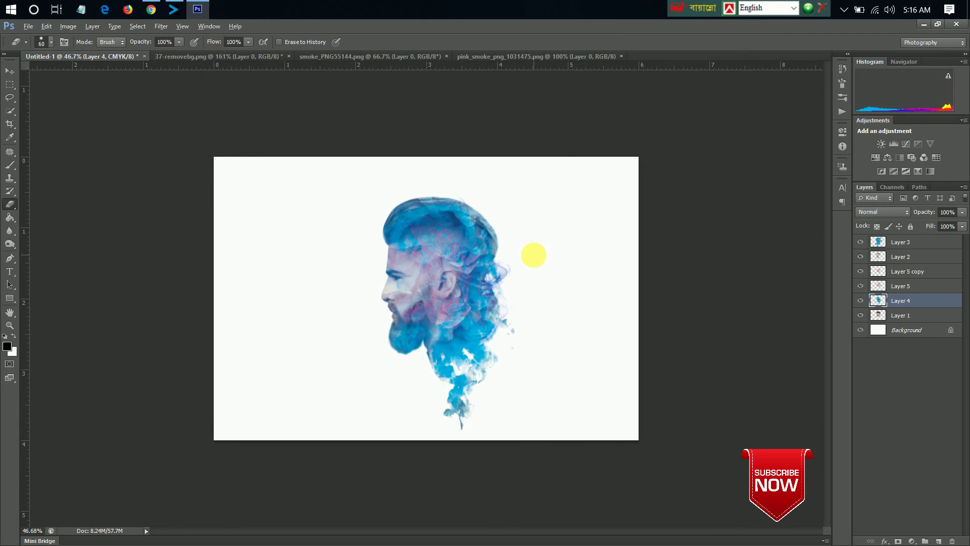
# Step: Start Save As and browse to the Graphic Design folder on New Volume (E:)
pyautogui.click(26, 28)
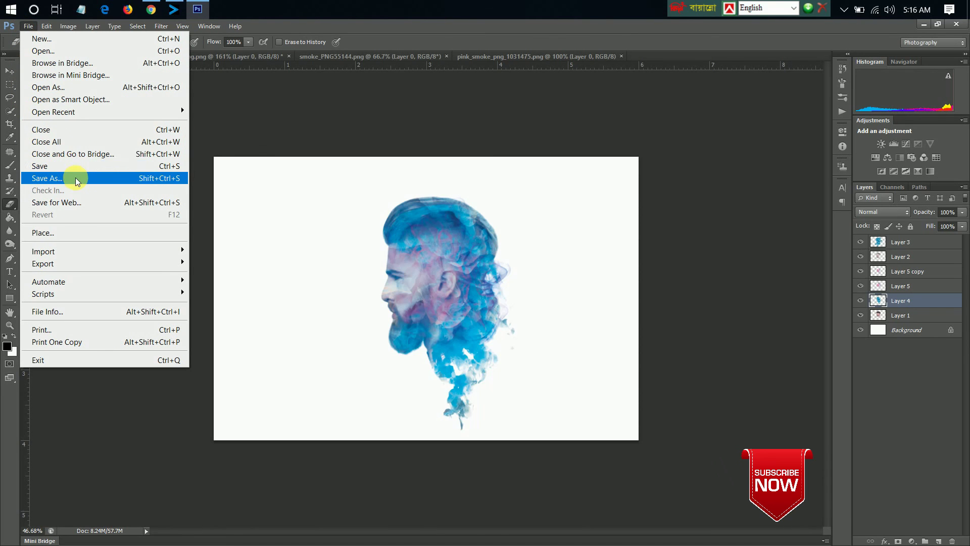
pyautogui.click(124, 179)
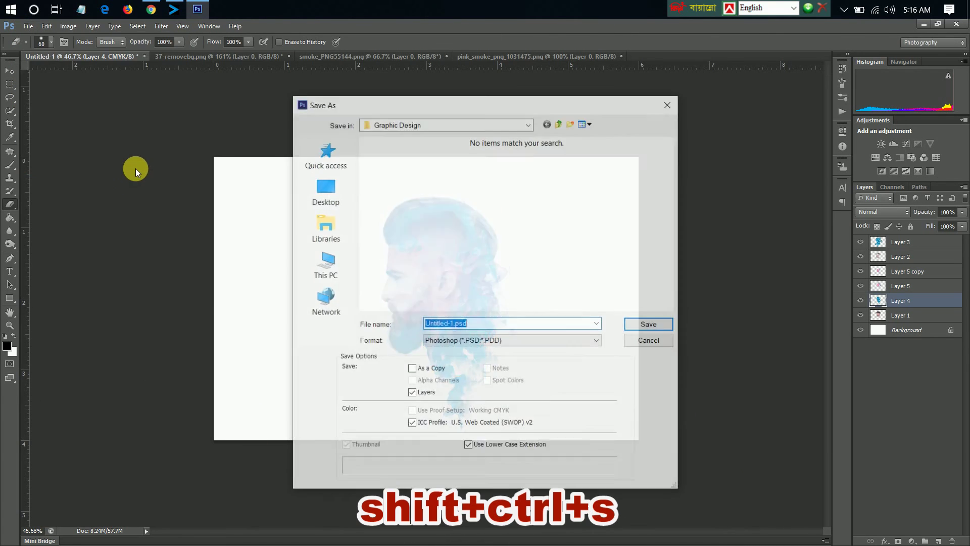
pyautogui.click(327, 260)
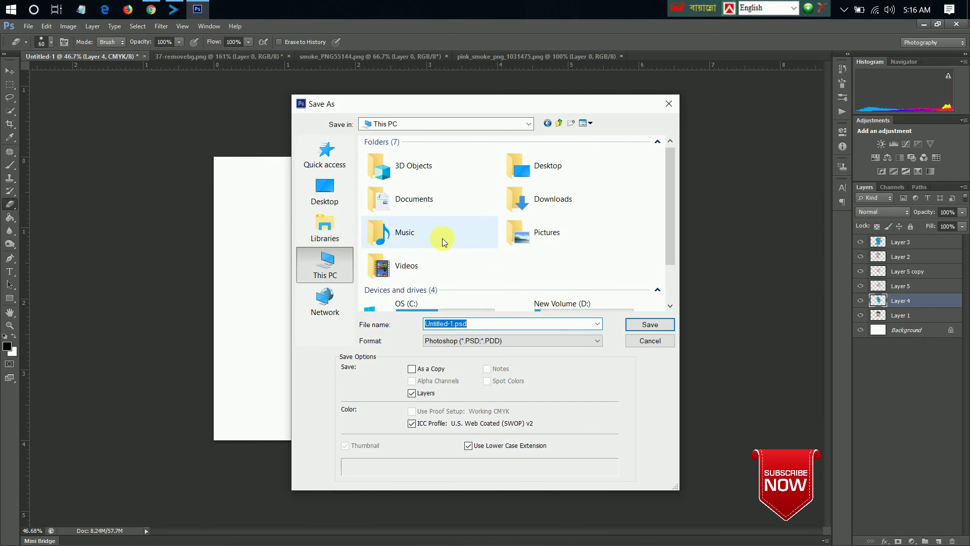
pyautogui.click(417, 260)
pyautogui.scroll(-1, 434, 255)
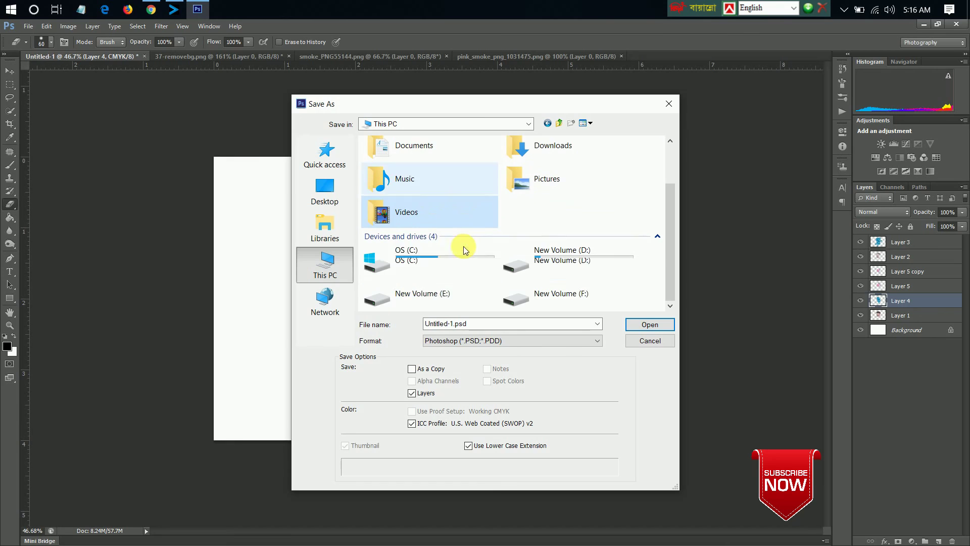
pyautogui.click(448, 283)
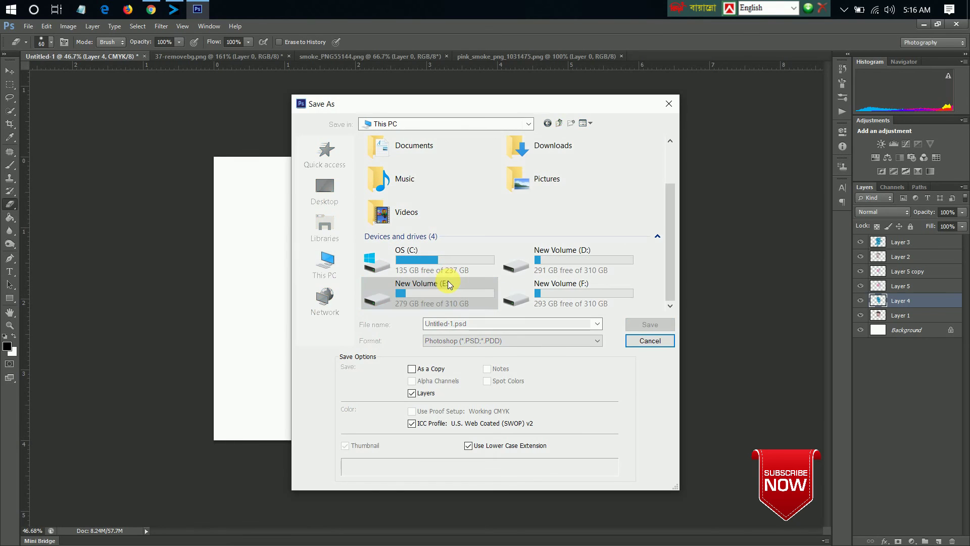
pyautogui.doubleClick(448, 283)
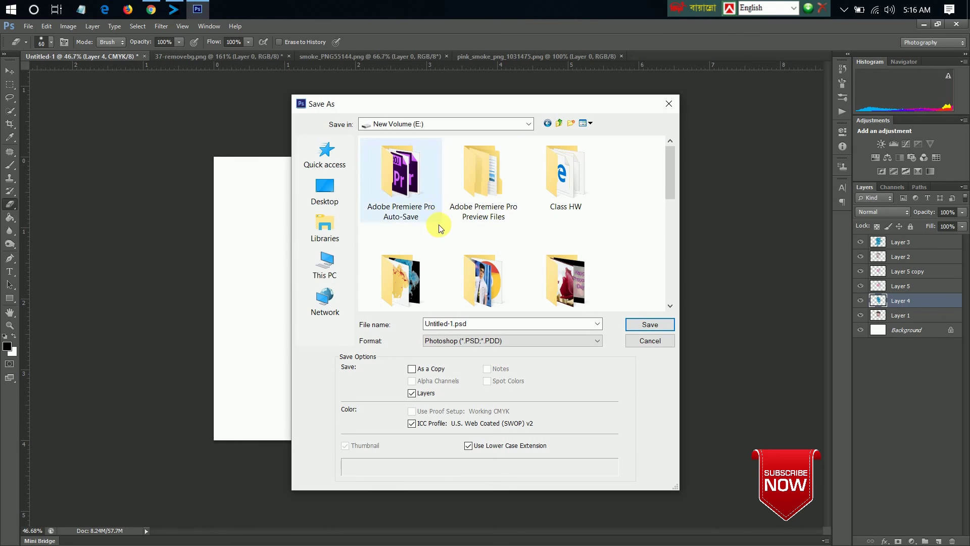
pyautogui.scroll(-3, 437, 222)
pyautogui.doubleClick(435, 210)
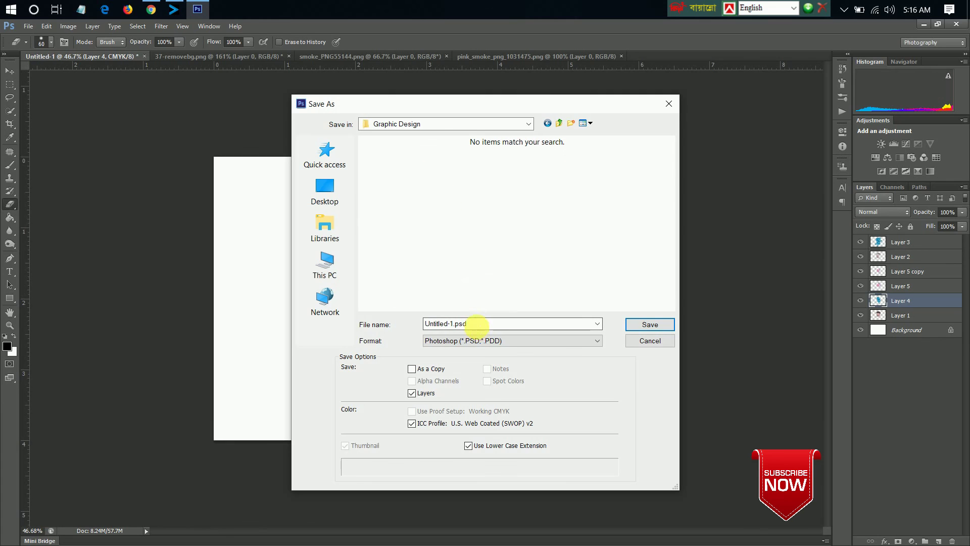
# Step: Save as Untitled-1.psd with Maximize Compatibility, then minimize Photoshop
pyautogui.click(649, 323)
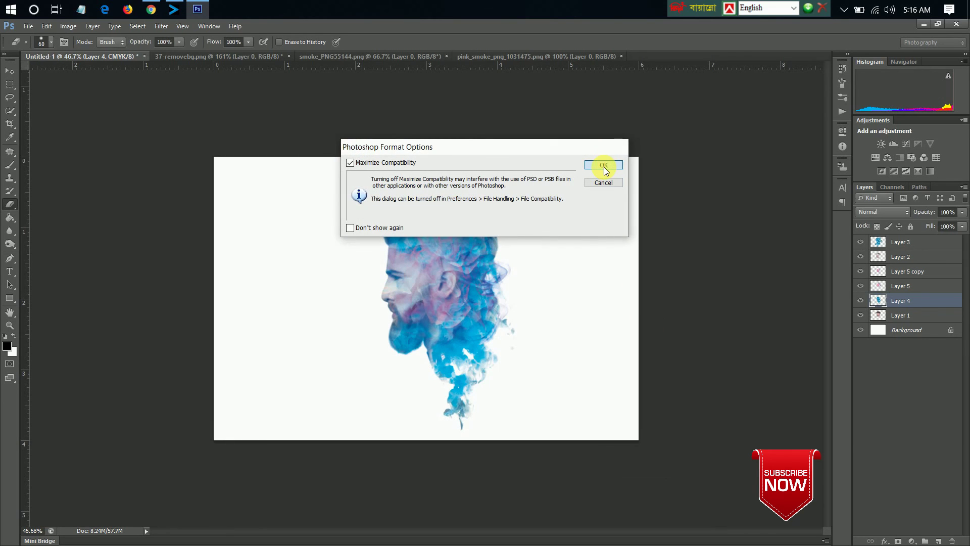
pyautogui.click(604, 166)
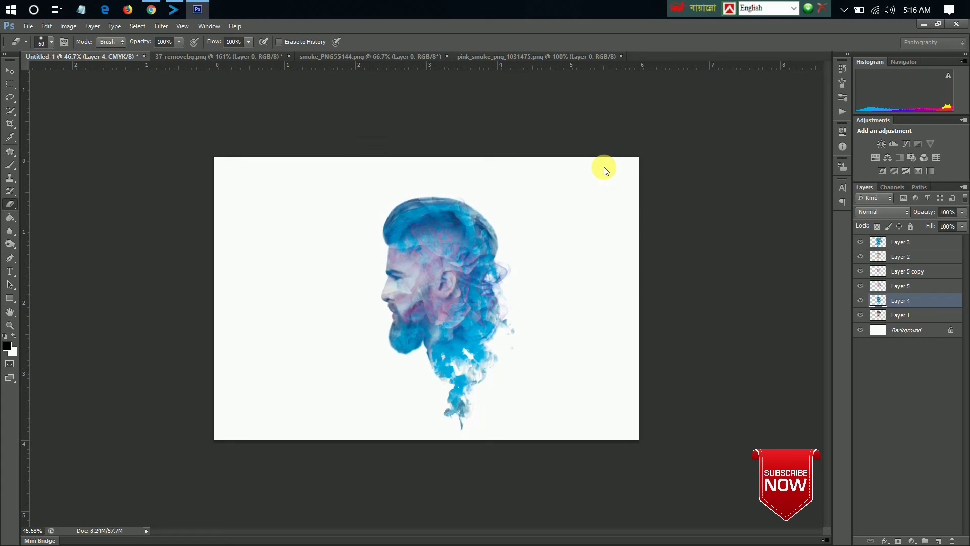
pyautogui.click(920, 22)
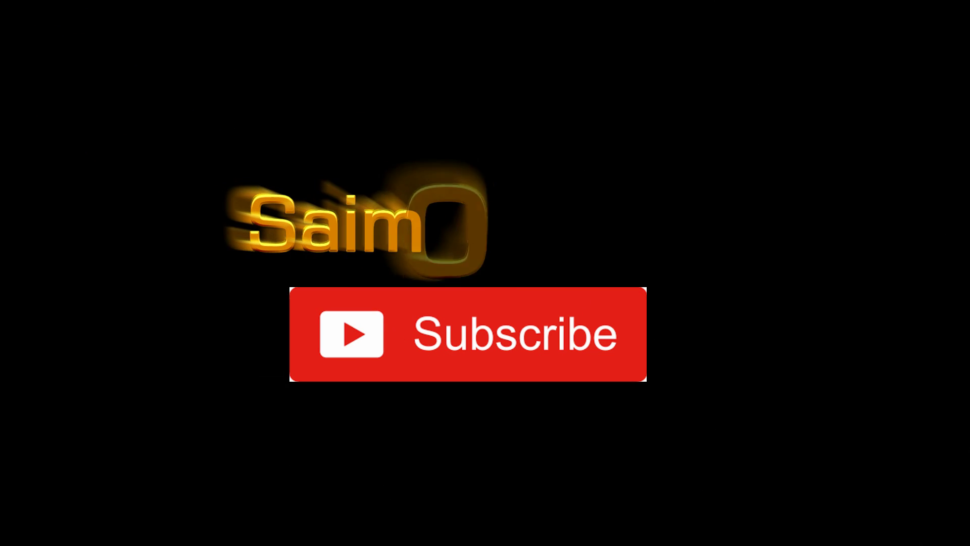